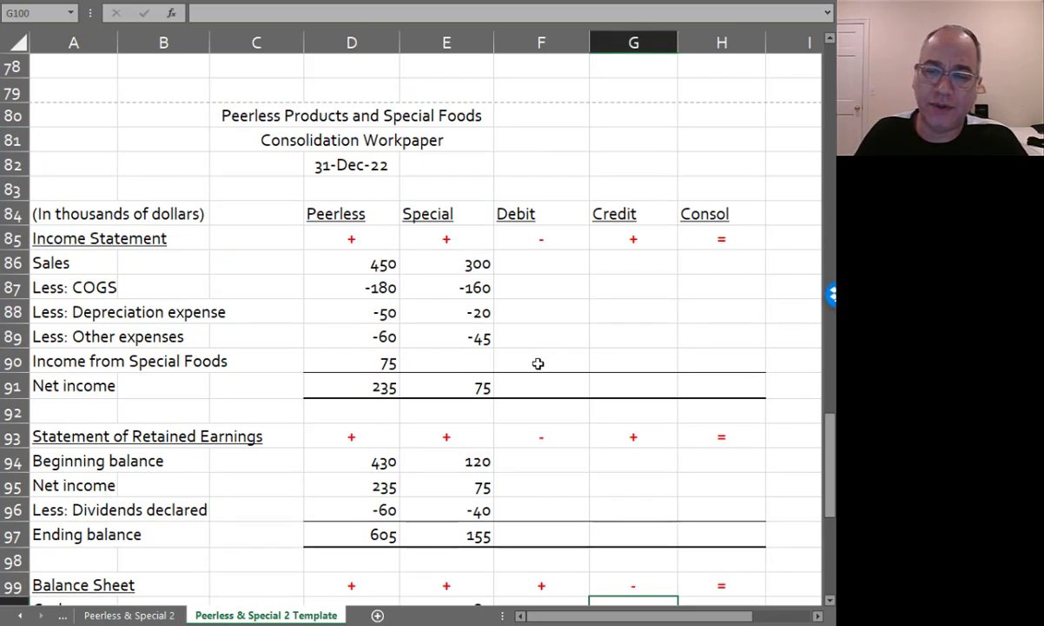
Debit Income from Special Foods 75 and beginning retained earnings 120, and credit dividends 40.
click(537, 363)
text(=)
key(Left)
key(Left)
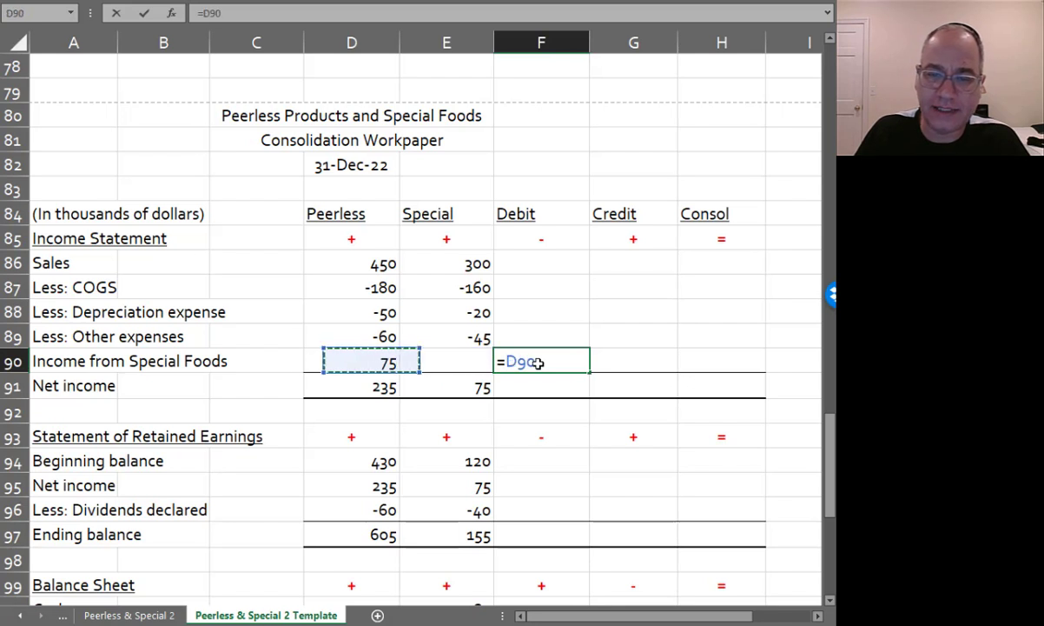
key(Return)
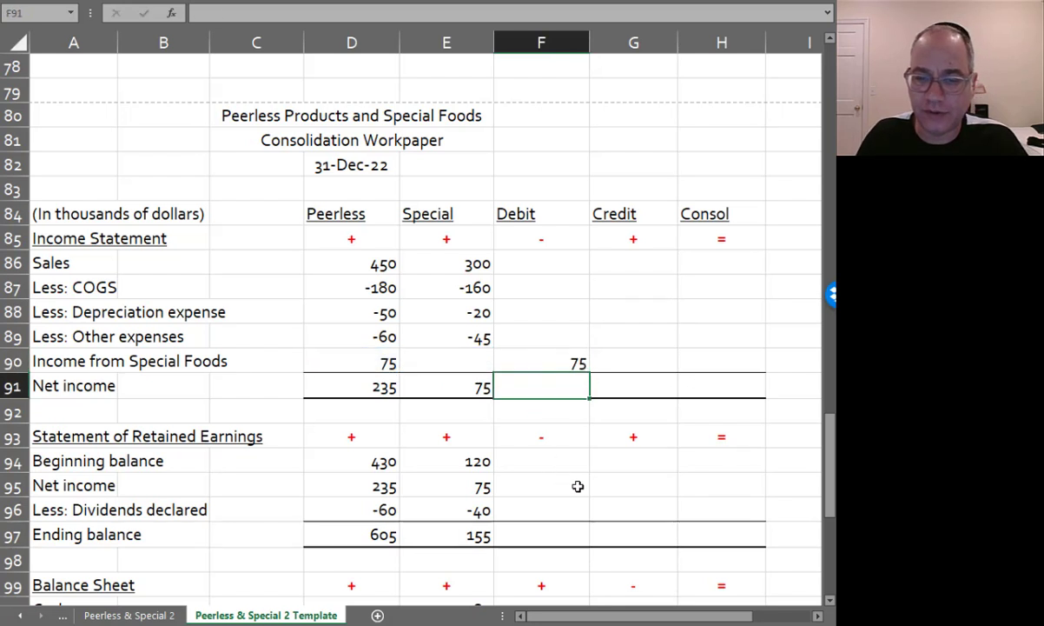
click(557, 458)
text(=)
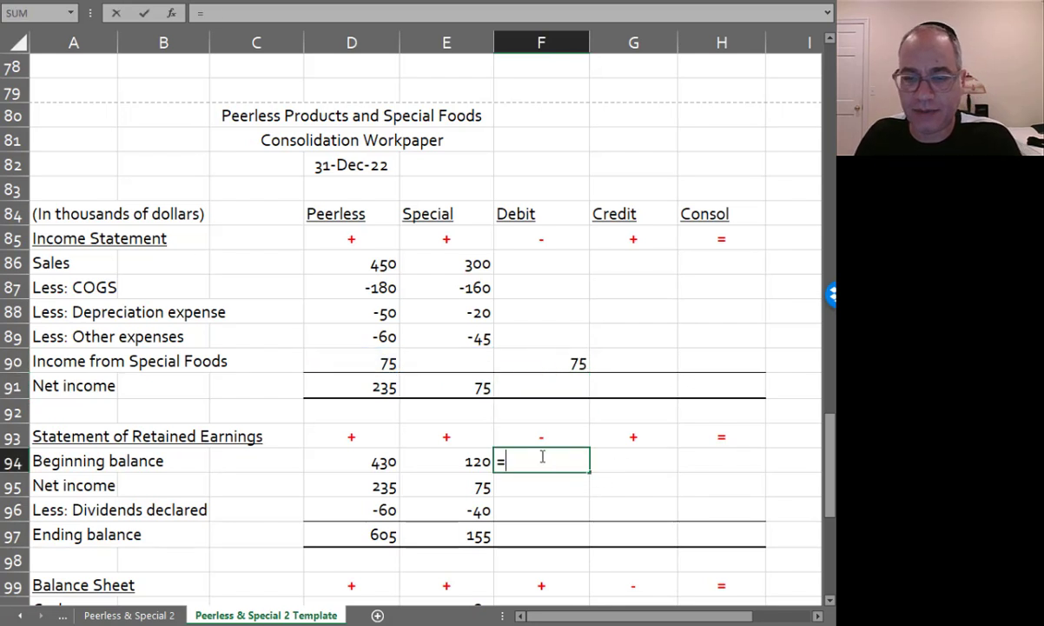
click(444, 458)
key(Return)
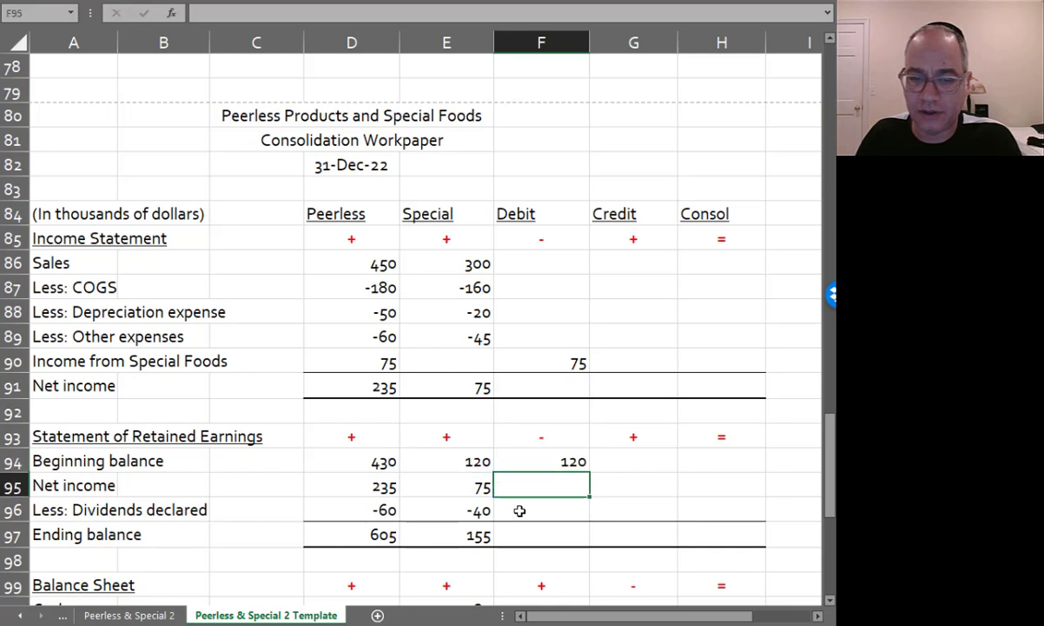
click(631, 516)
text(=-)
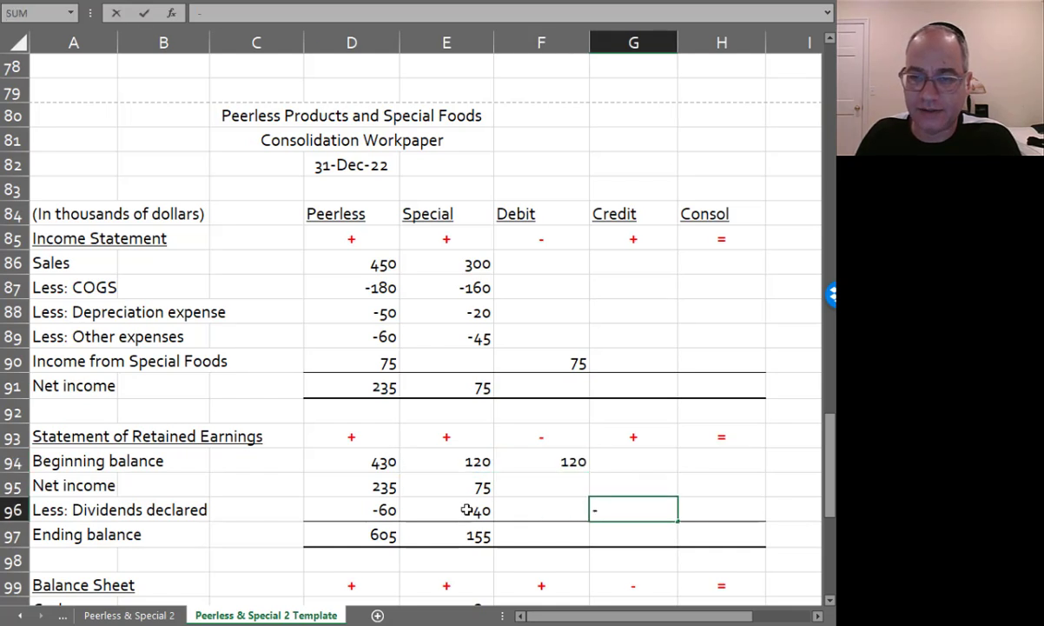
click(466, 510)
key(Return)
Debit Special Foods' common stock 200 in F111 with =E111.
scroll(467, 510, down, 6)
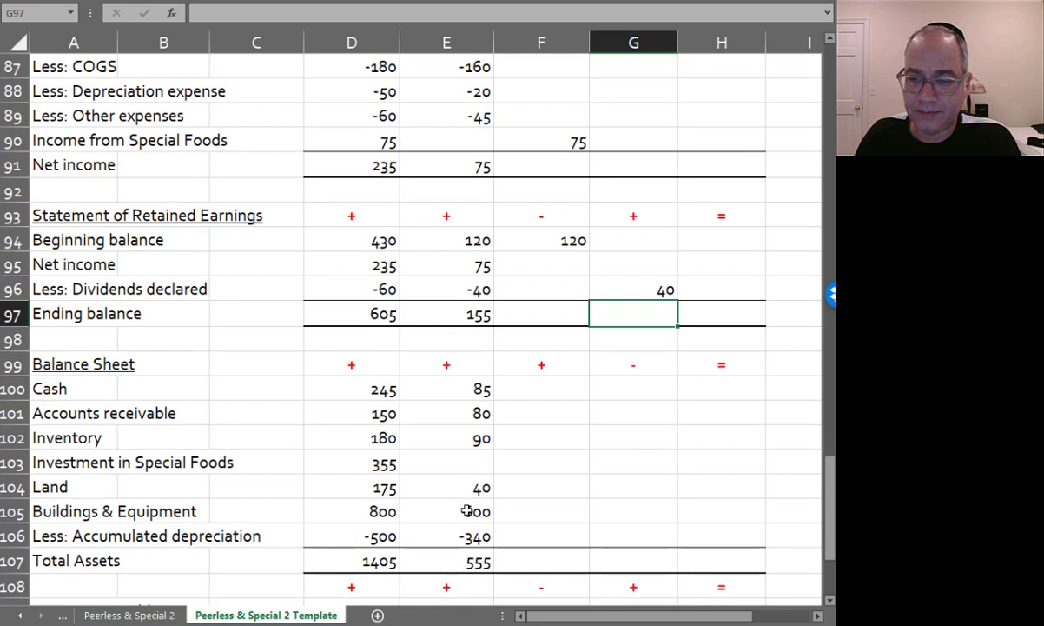
click(519, 441)
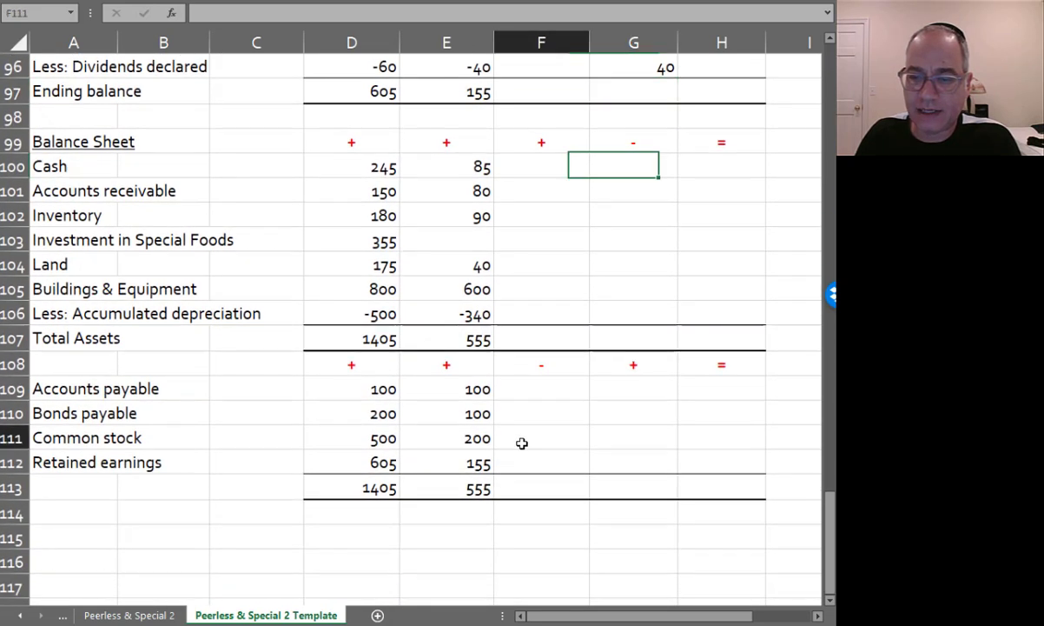
text(-)
click(467, 441)
key(Escape)
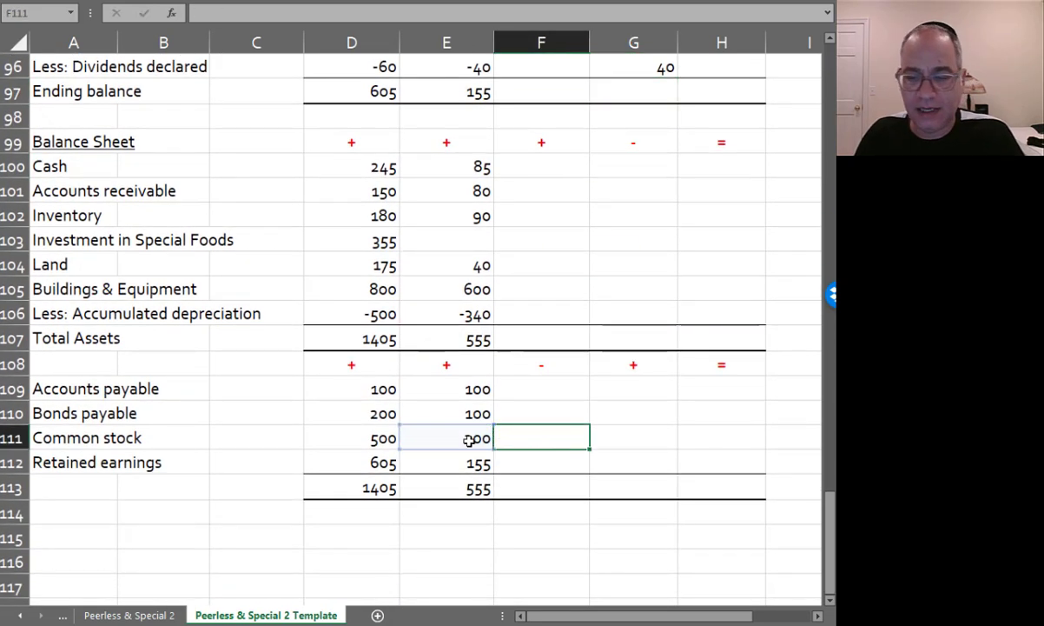
text(=)
click(468, 441)
key(Return)
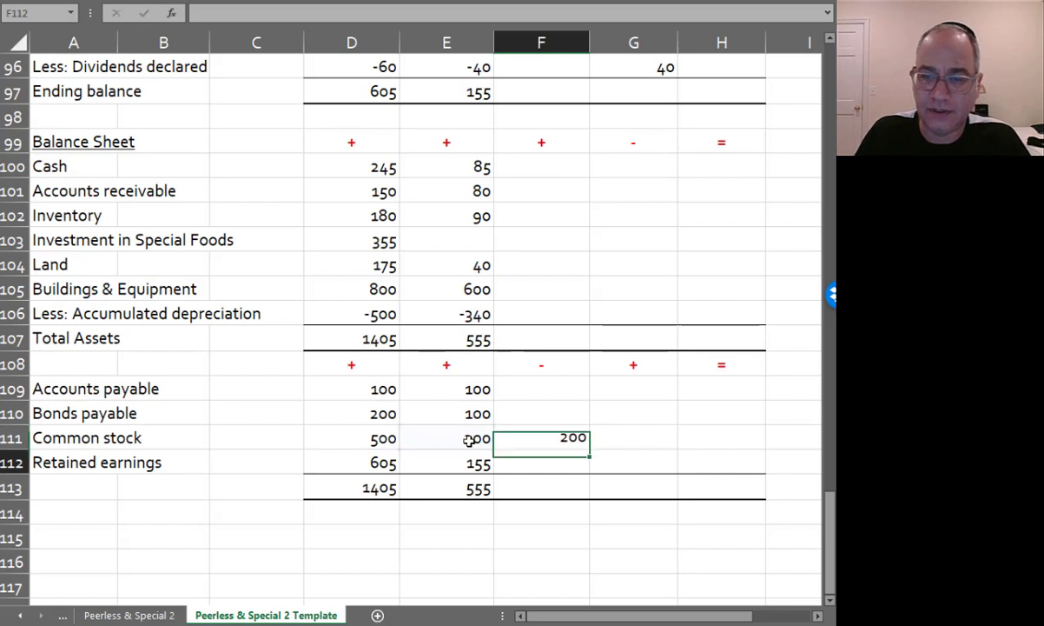
Debit retained earnings 155 in F112 and credit the 355 investment in Special Foods in G103.
text(=)
key(Left)
key(Return)
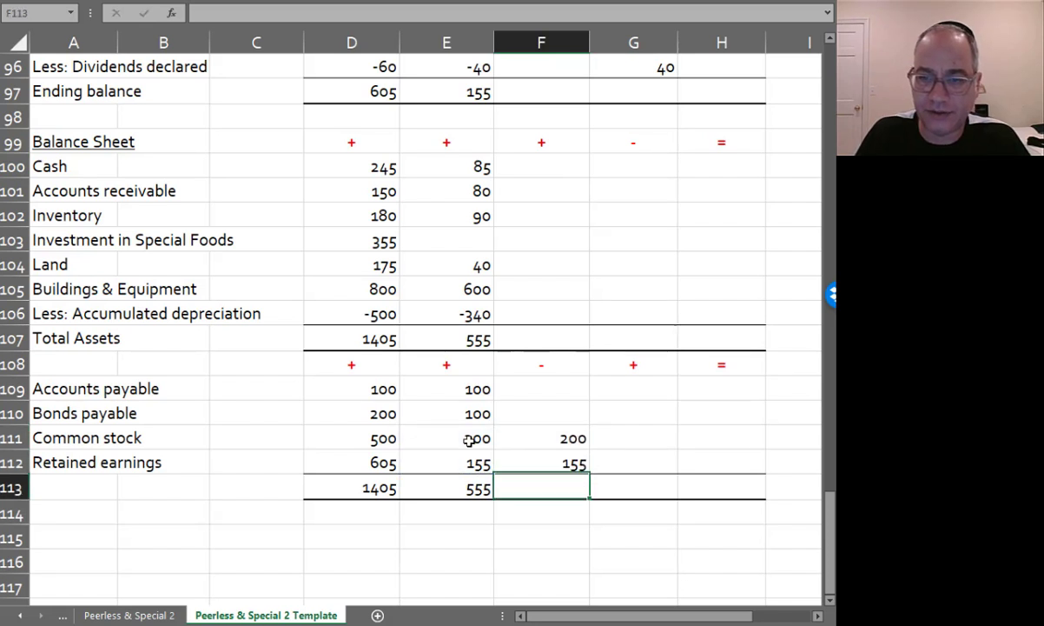
click(622, 239)
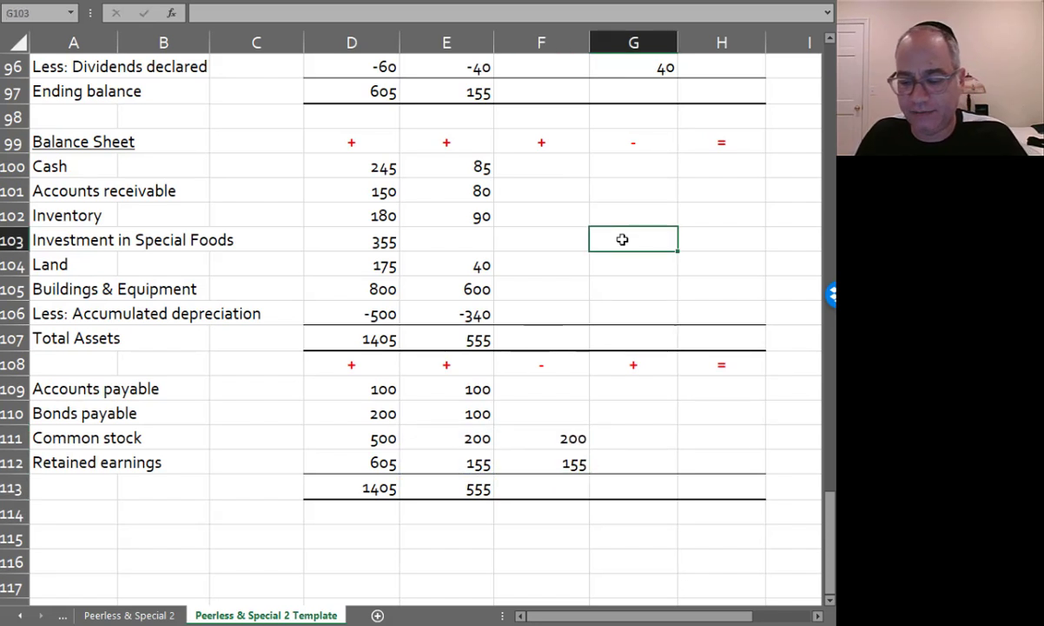
text(=)
click(367, 237)
key(Return)
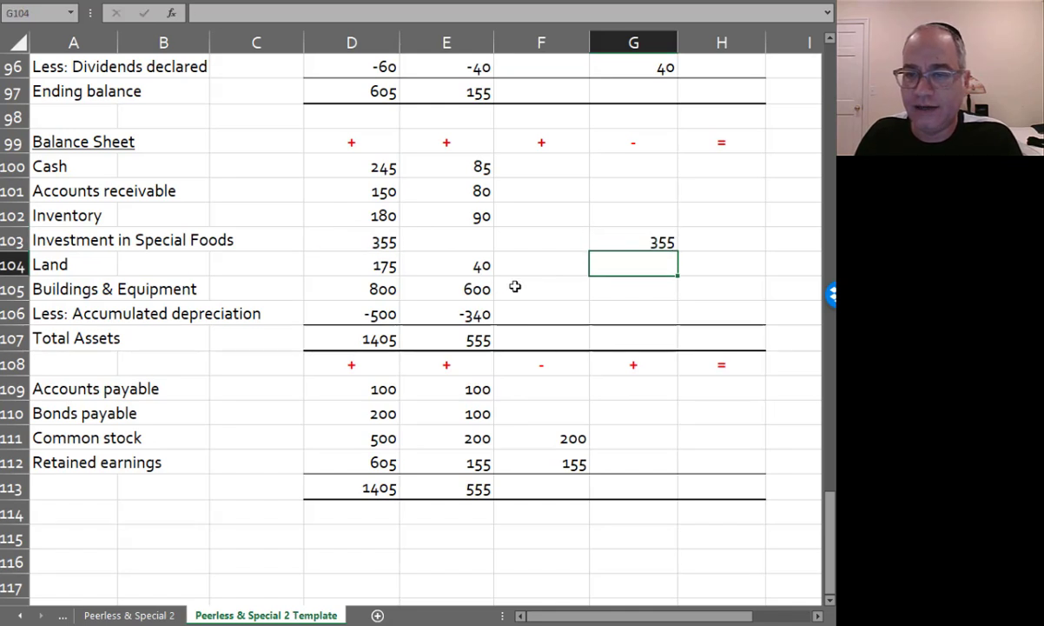
Fill the SUM totals right across rows 91 (net income) and 97 (ending balance).
scroll(515, 287, up, 5)
drag(477, 315, 751, 306)
key(ctrl+r)
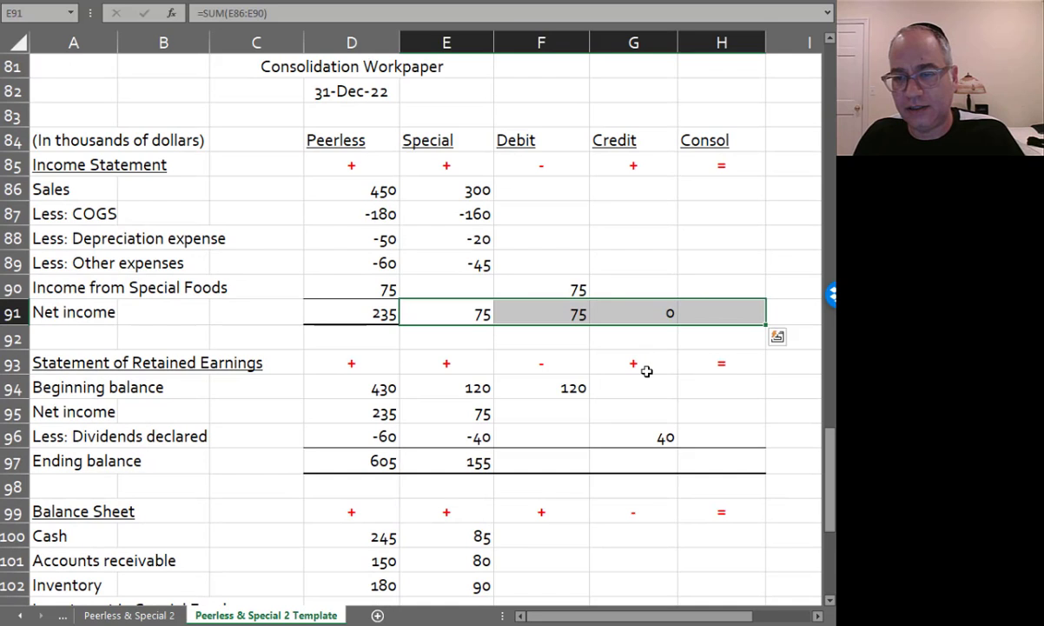
drag(477, 460, 697, 459)
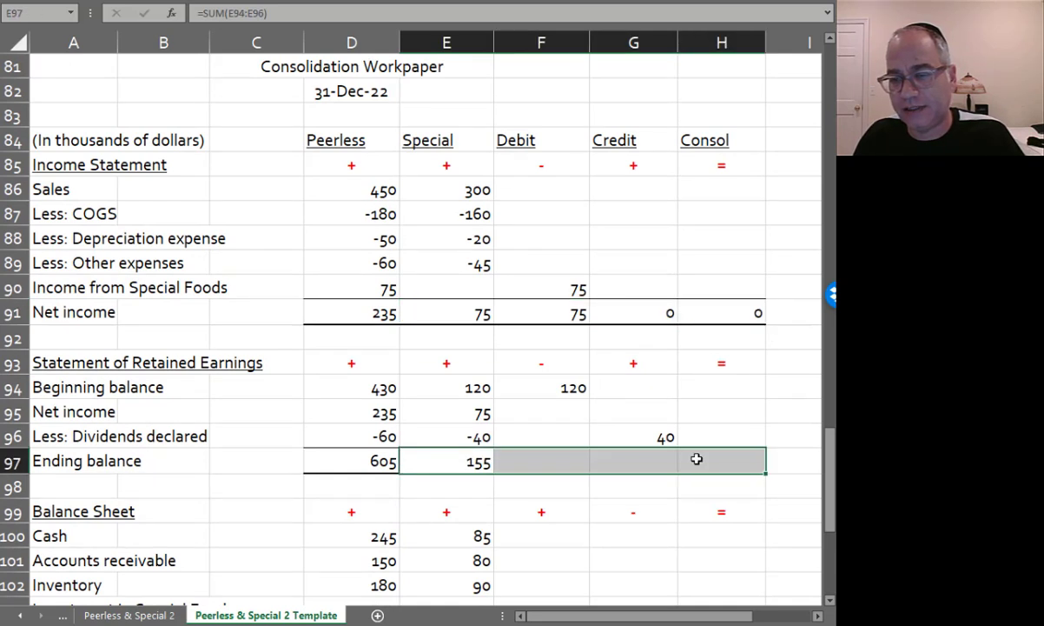
key(ctrl+r)
Fill the Total Assets (row 107) and liabilities-and-equity (row 113) totals right through Consol.
scroll(691, 457, down, 3)
drag(469, 487, 693, 473)
click(687, 473)
drag(469, 488, 737, 482)
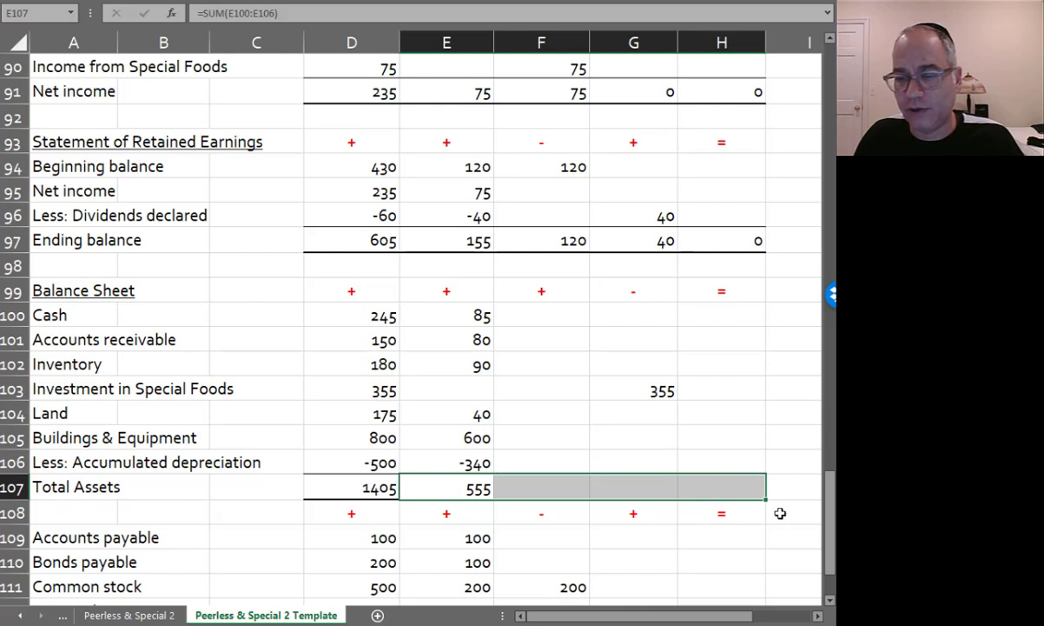
key(ctrl+r)
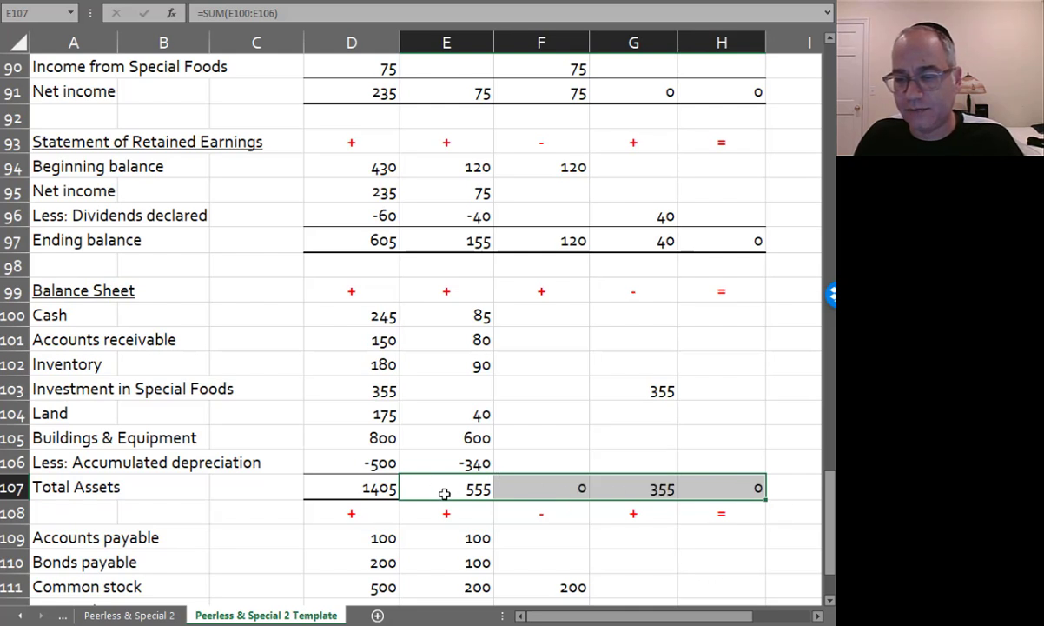
scroll(743, 487, down, 3)
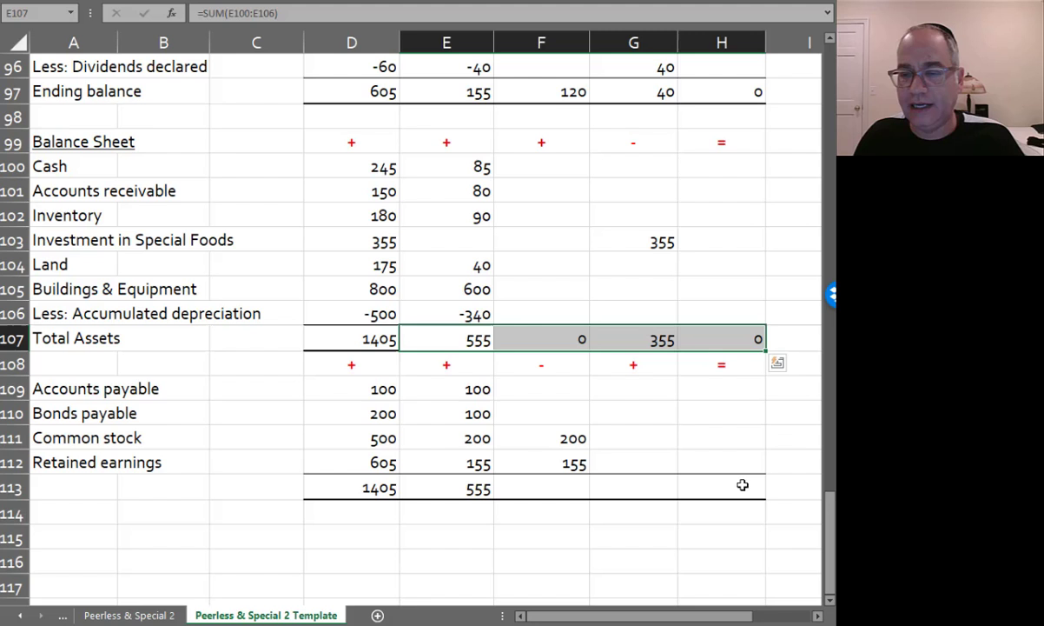
drag(476, 414, 705, 418)
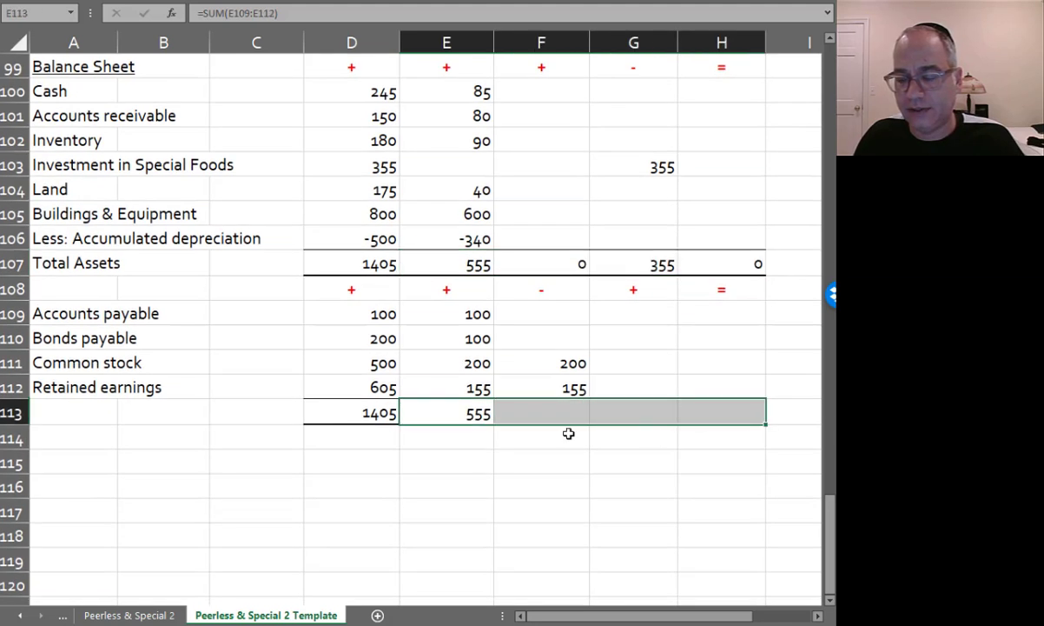
key(ctrl+r)
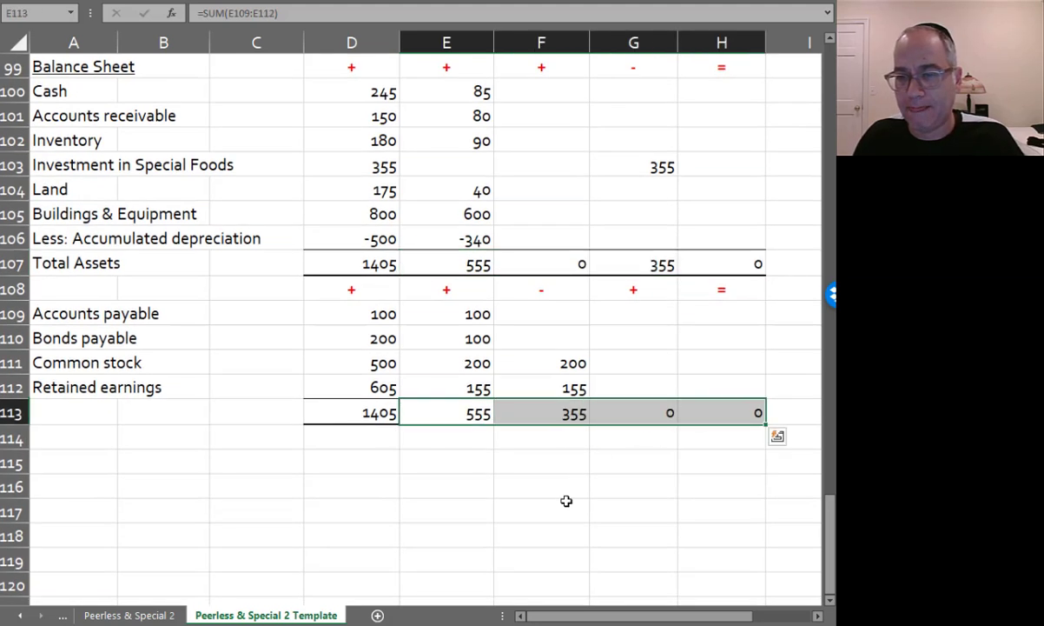
click(551, 387)
scroll(551, 388, up, 6)
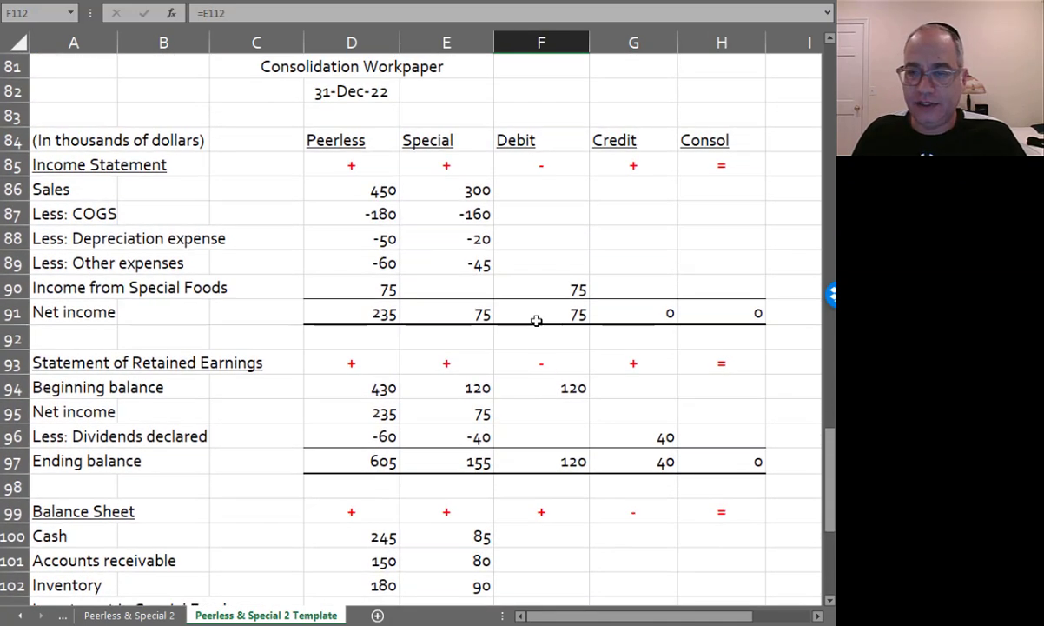
Set F95 to =F91 (75) and G95 to =G91 (0) for retained-earnings net income.
click(533, 410)
text(=)
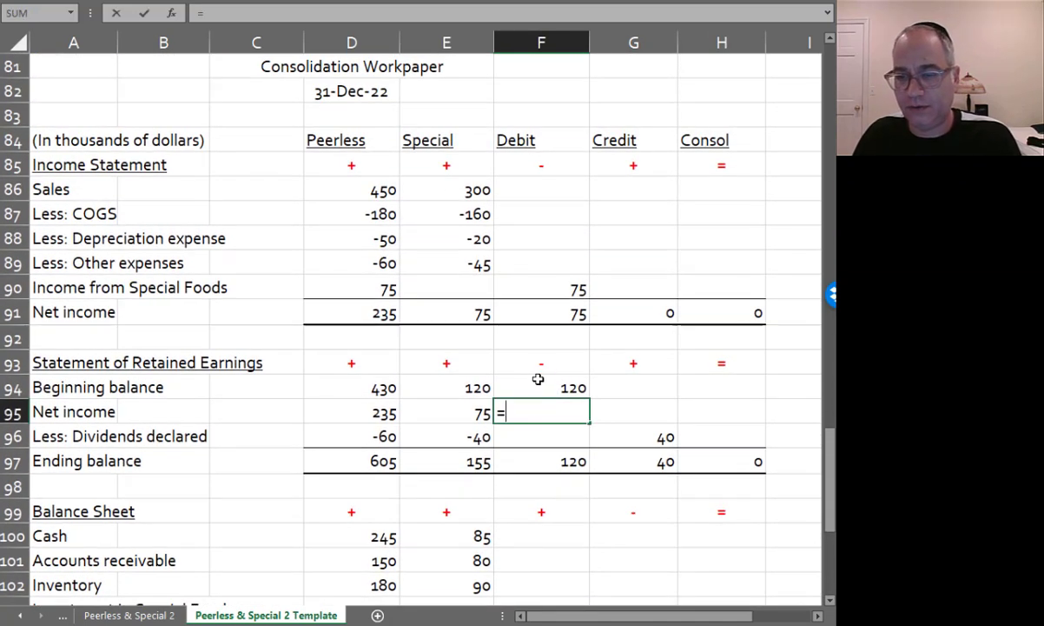
click(539, 318)
key(Return)
click(621, 411)
text(=)
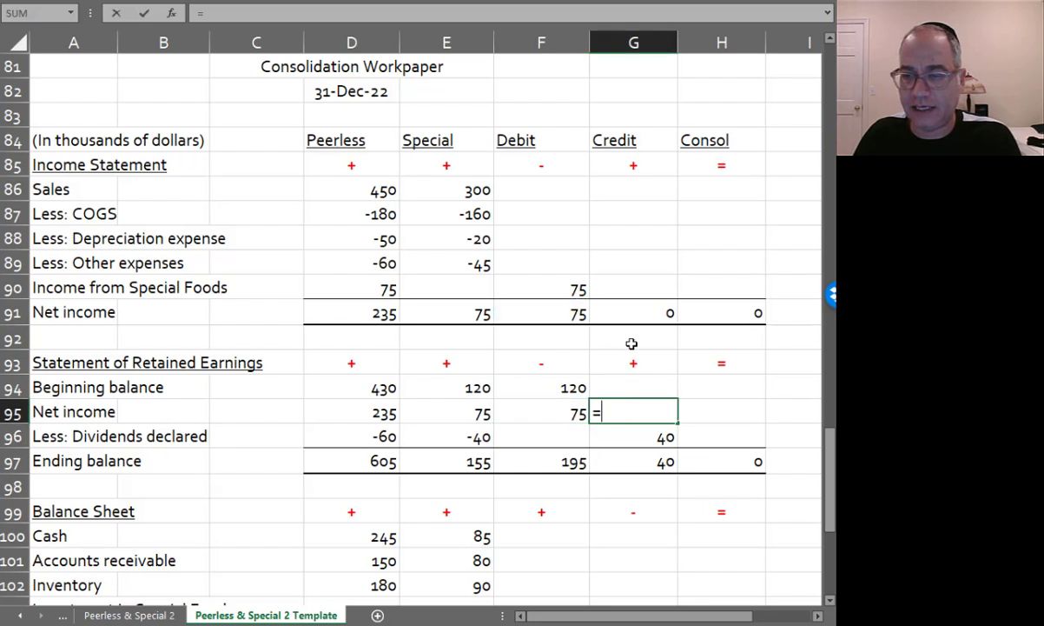
click(637, 311)
key(Return)
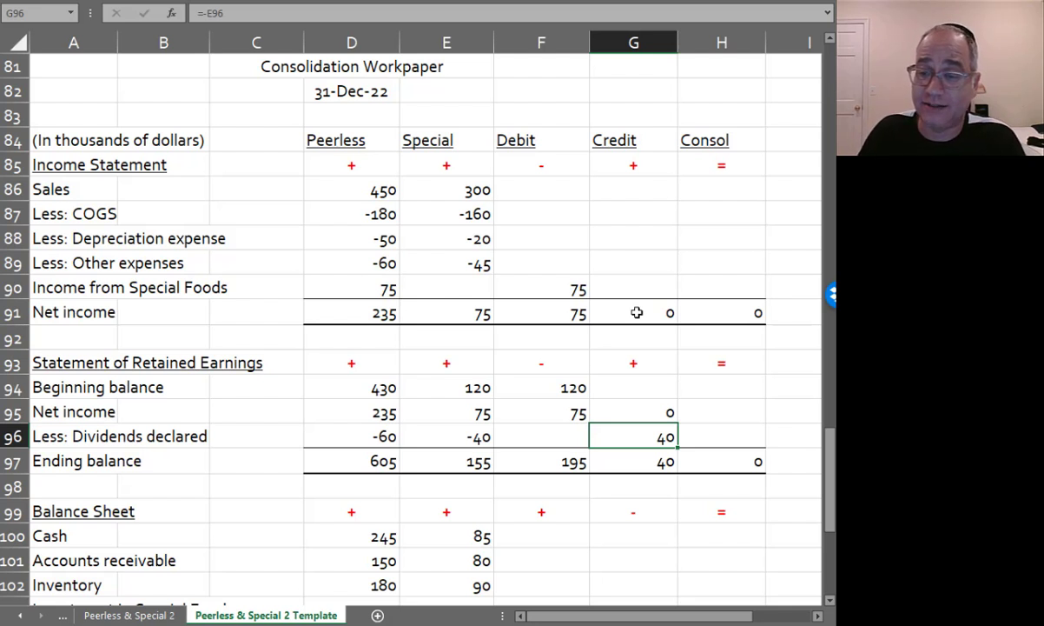
Verify the F95 and G95 formulas and the 195 ending balance debit total.
click(553, 411)
click(626, 412)
click(551, 461)
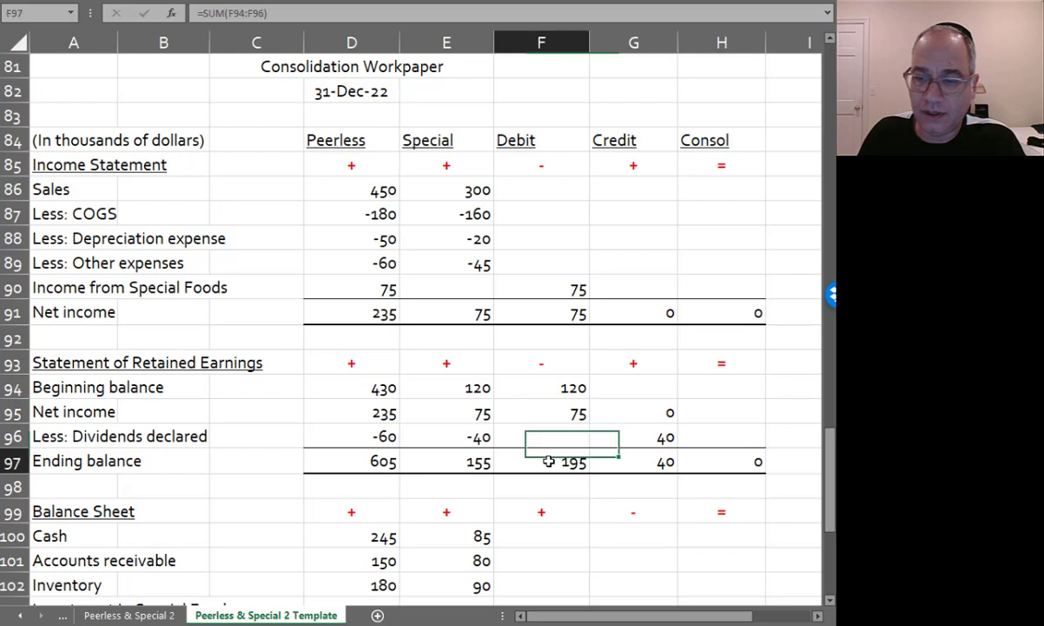
scroll(568, 459, down, 4)
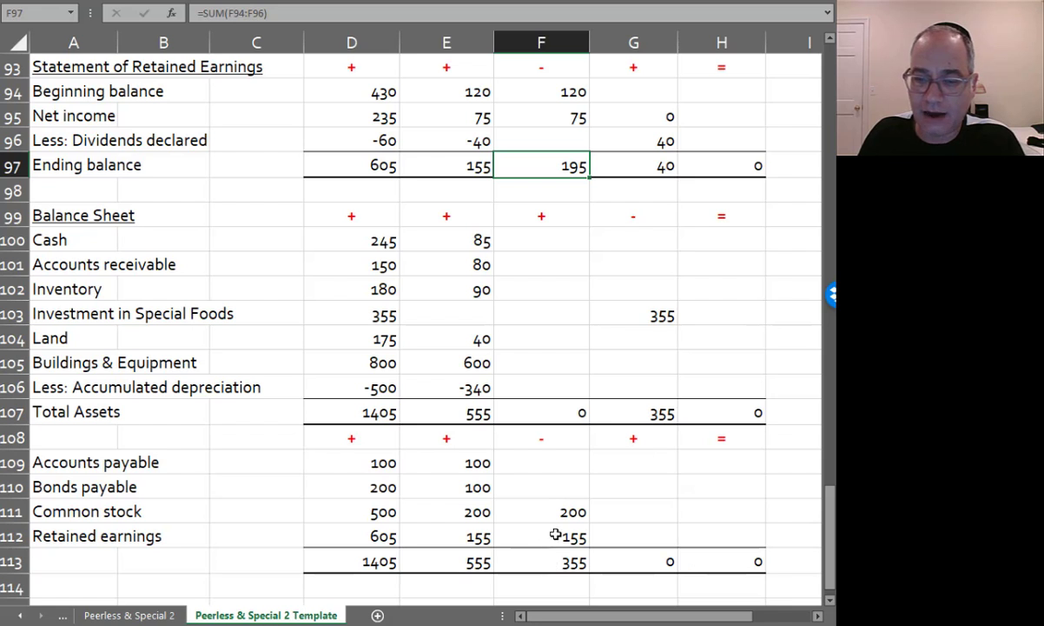
Relink balance-sheet retained earnings to the ending balance: F112 =F97 (195), G112 =G97 (40).
click(556, 536)
text(=)
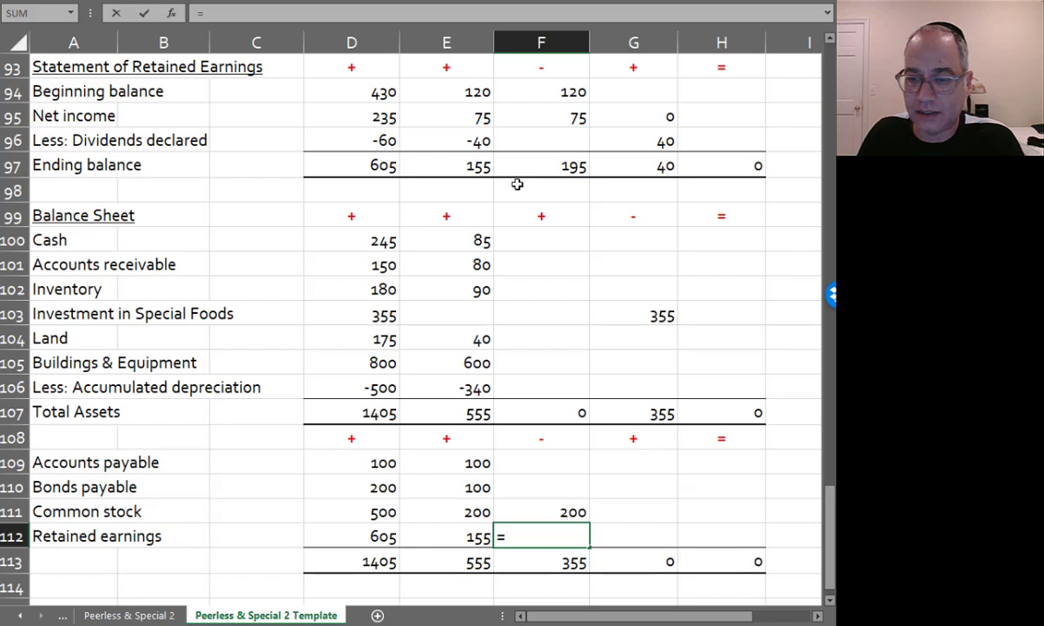
click(539, 161)
key(Return)
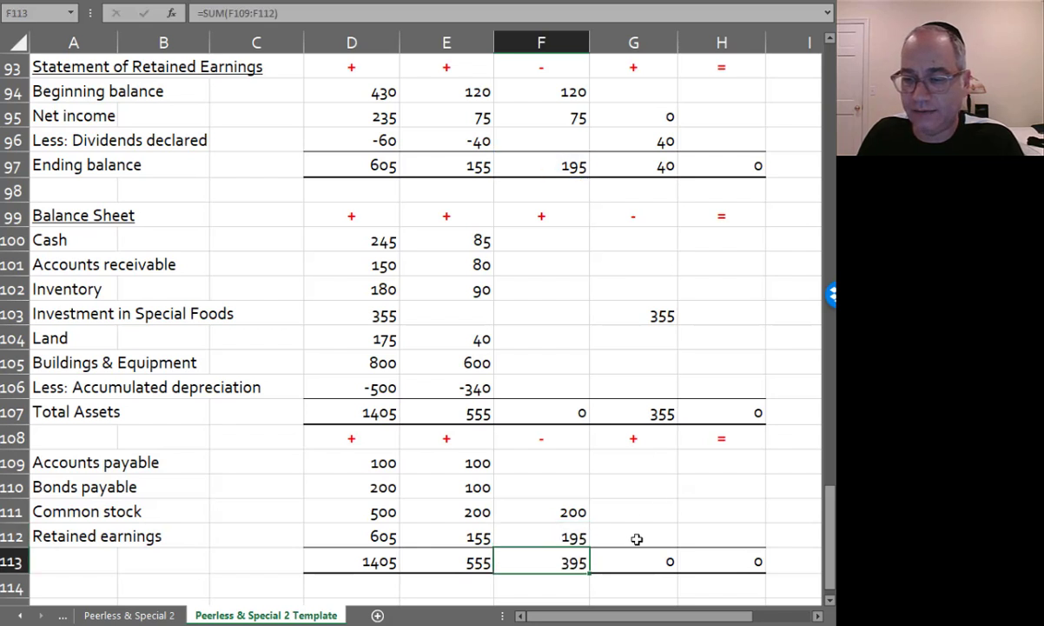
click(634, 537)
text(=)
click(643, 167)
key(Return)
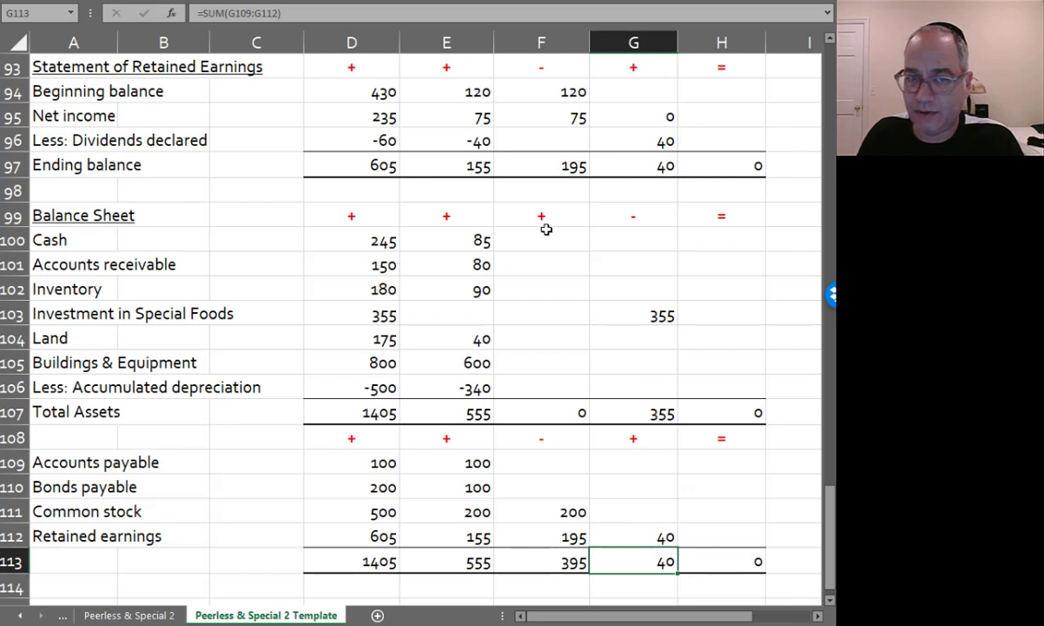
Add a row 114 check total combining Total Assets and liabilities eliminations, copied from Debit to Credit.
click(550, 567)
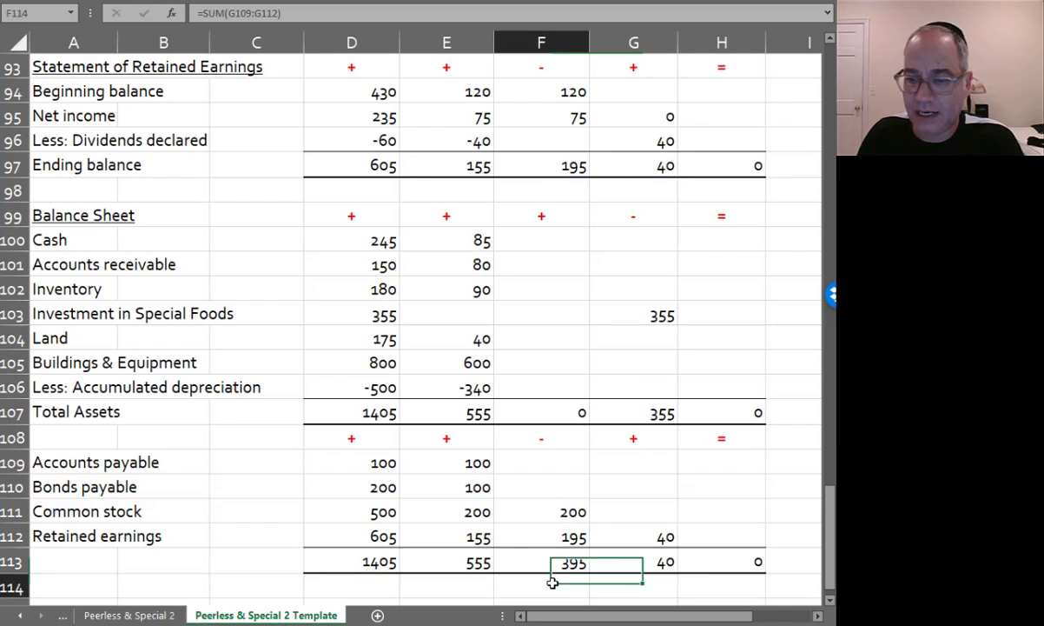
click(553, 583)
text(=)
key(Up)
key(Up)
key(Up)
key(Up)
key(Up)
key(Up)
key(Up)
key(Up)
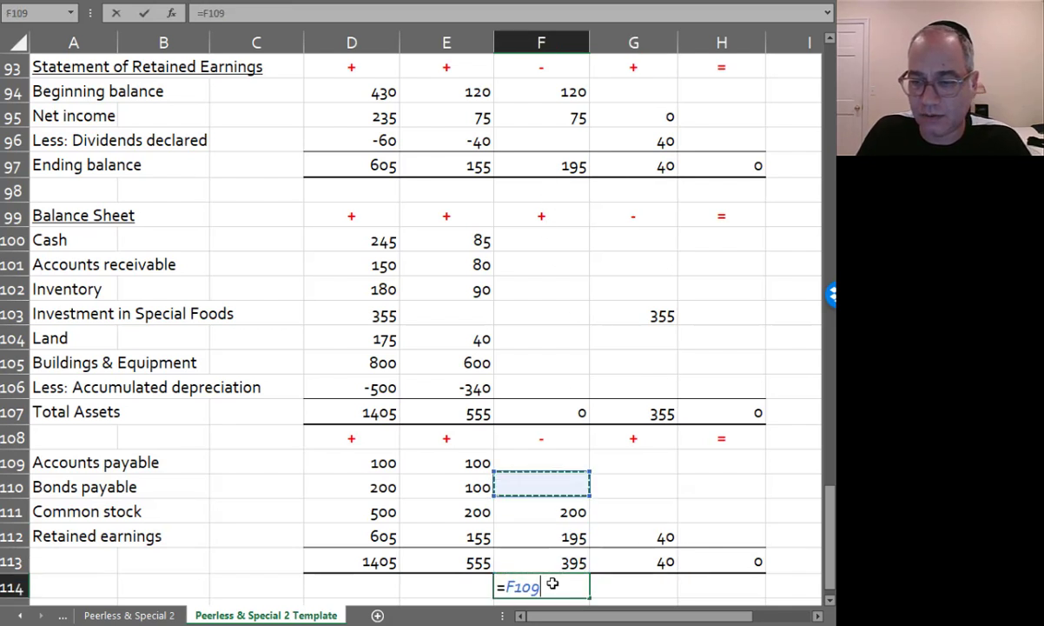
key(Down)
text(-)
key(Up)
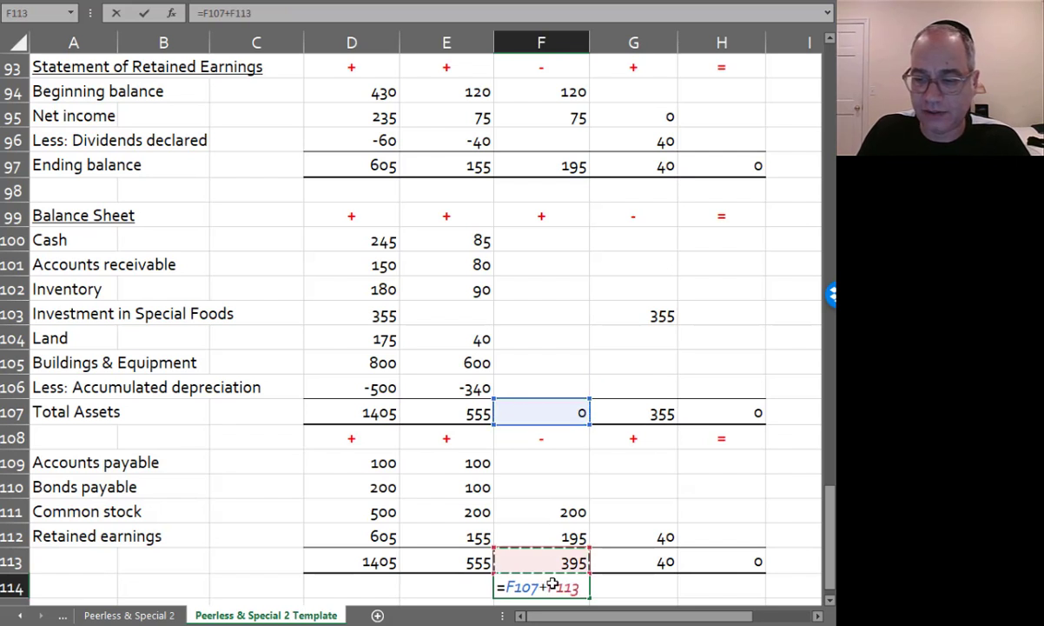
key(Return)
key(Up)
key(ctrl+c)
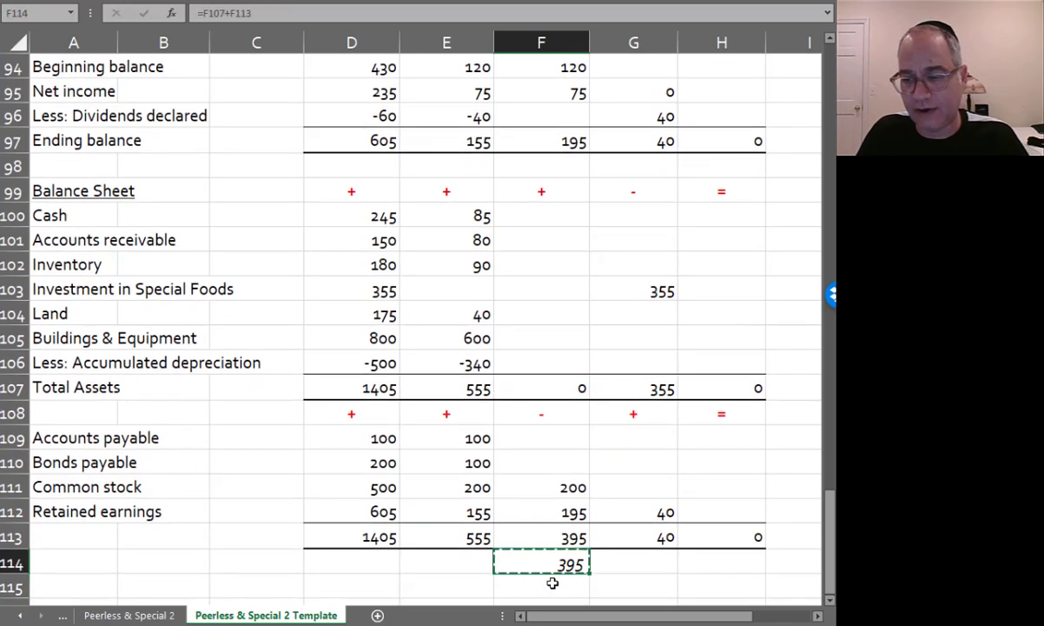
key(Right)
key(ctrl+v)
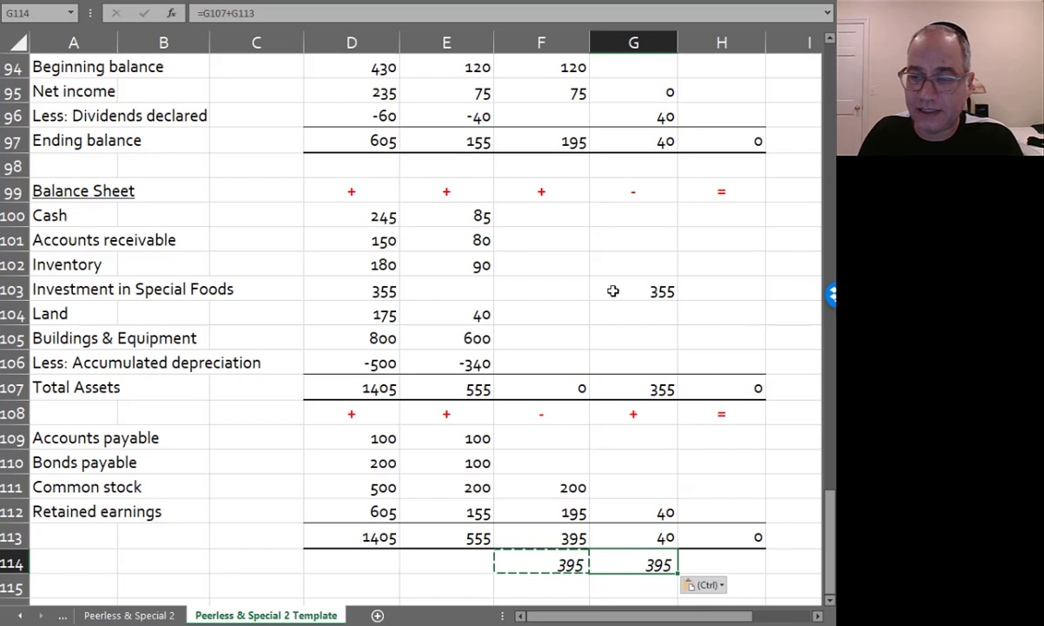
click(541, 563)
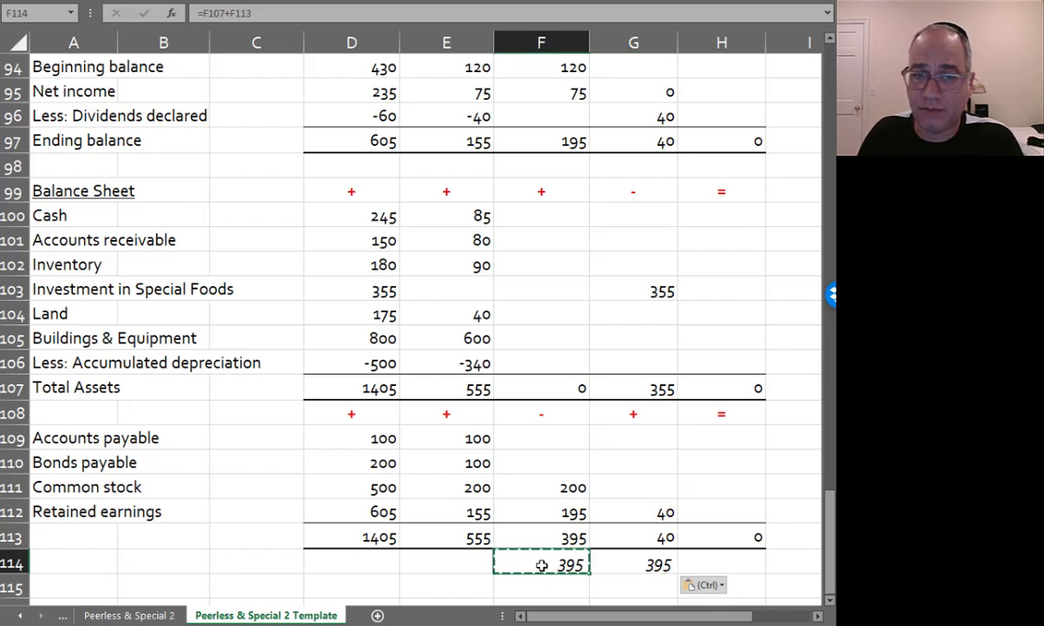
scroll(545, 552, up, 1)
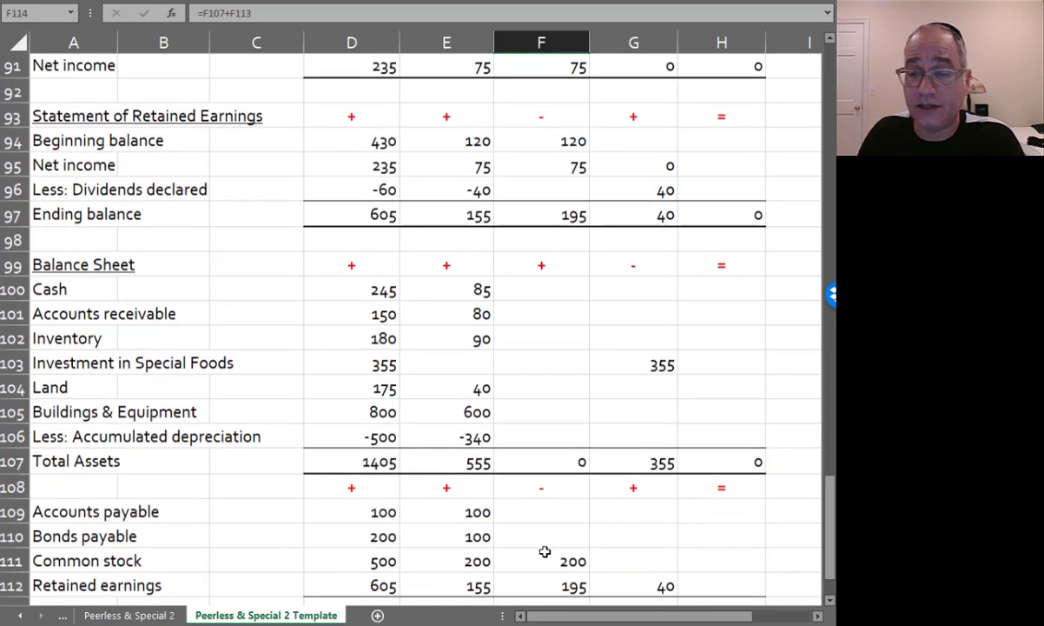
Debit accumulated depreciation 300 linked to last year's F59 entry, and credit Buildings & Equipment 300.
click(553, 433)
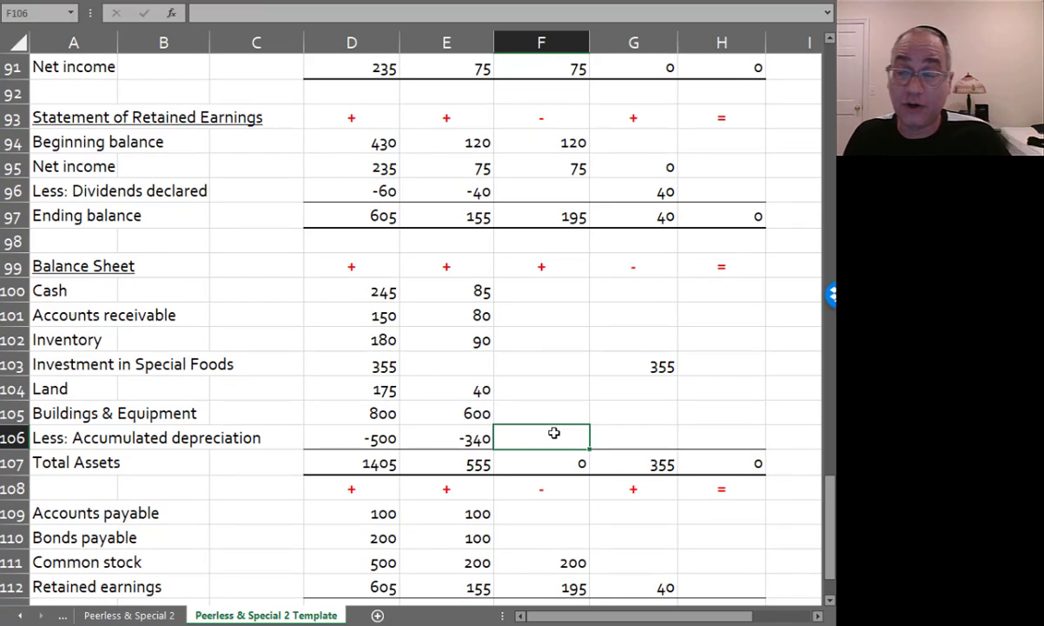
text(=)
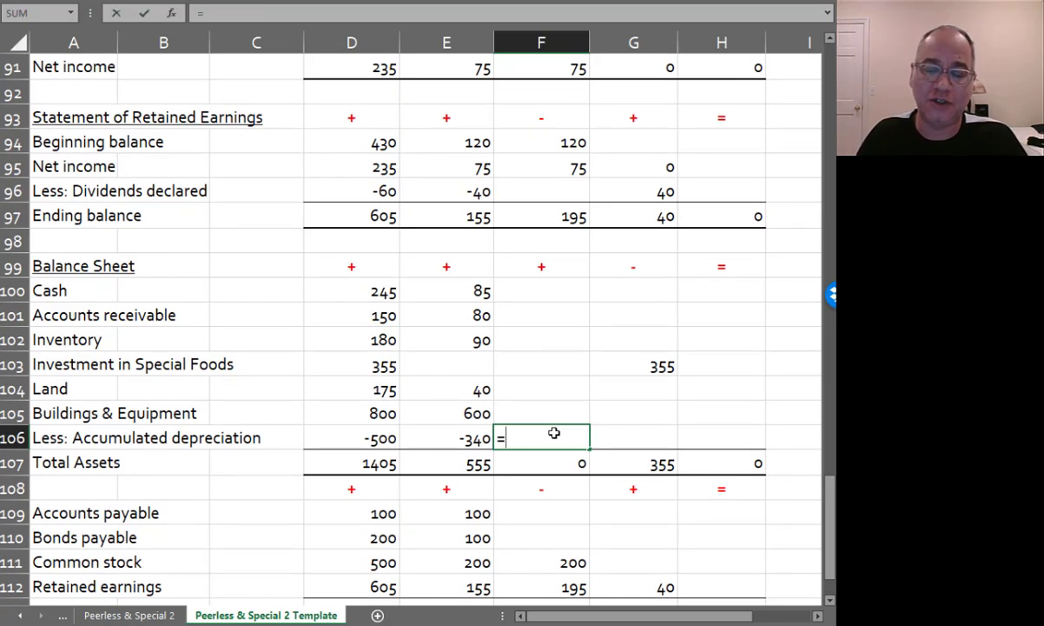
scroll(555, 426, up, 13)
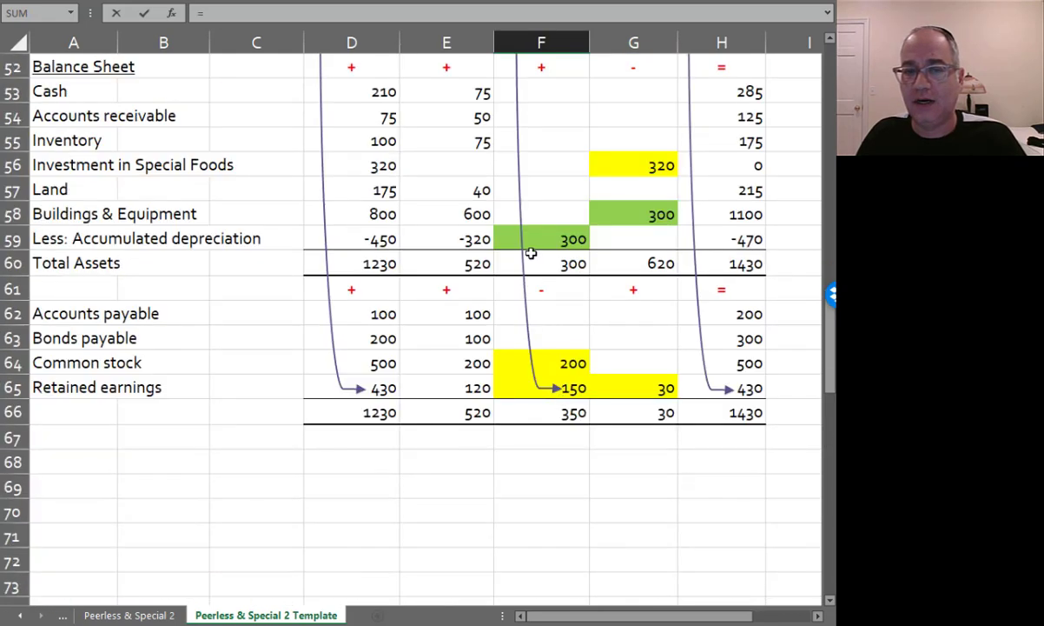
click(549, 244)
key(Return)
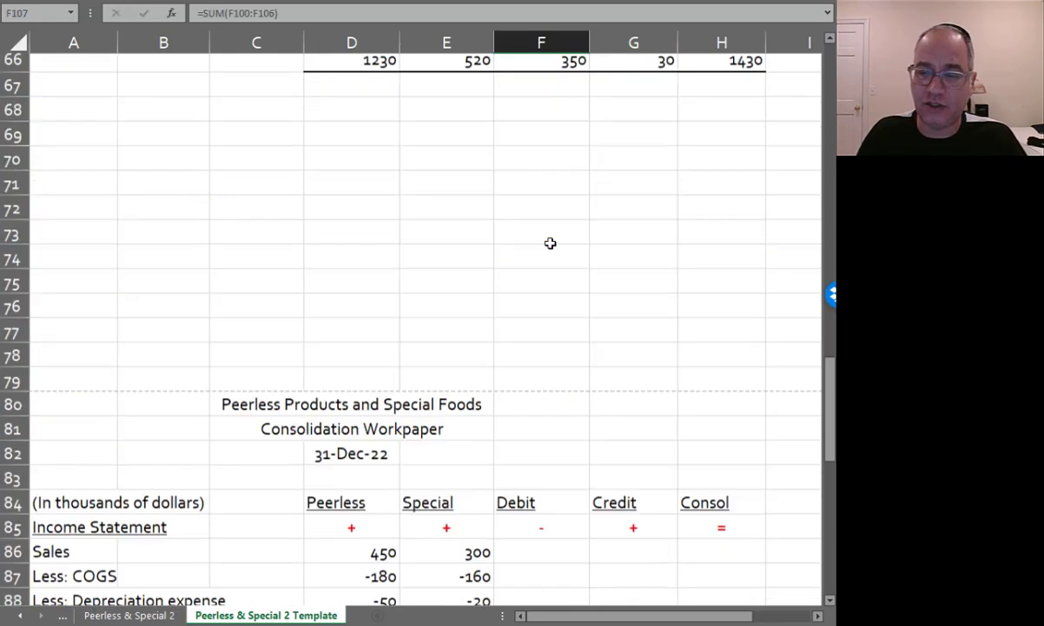
key(Up)
key(Up)
key(Right)
text(=)
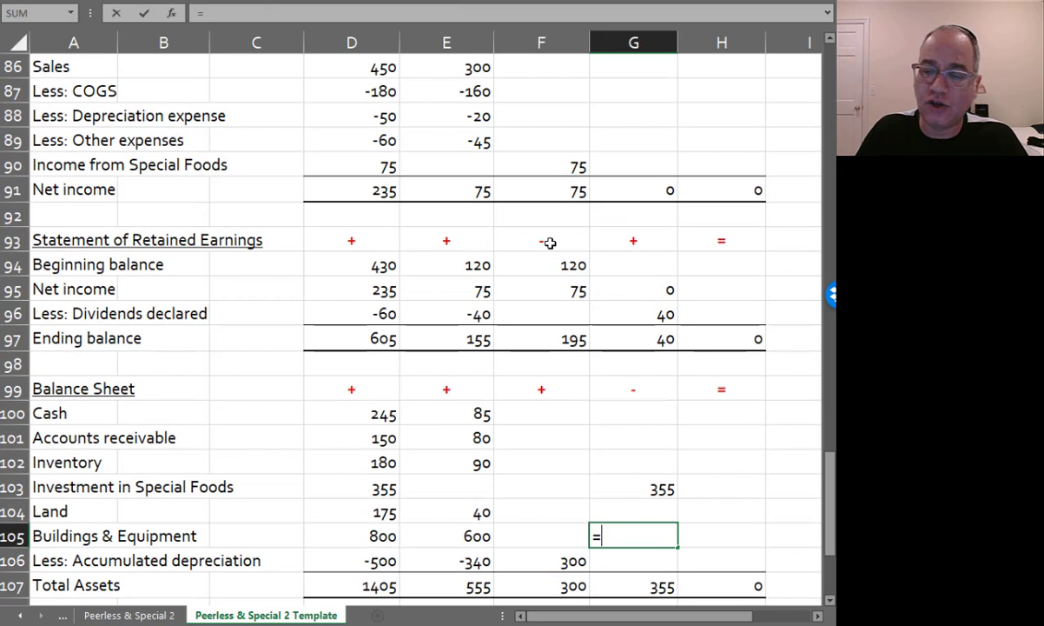
key(Left)
key(Down)
key(Return)
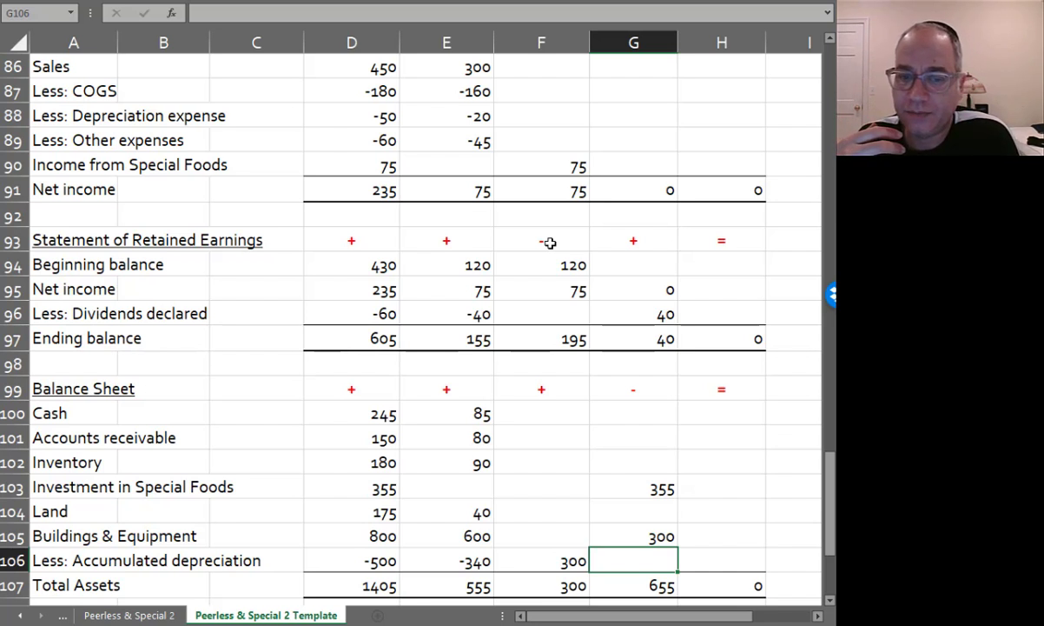
Select both 300 depreciation elimination cells and bring up their formatting options.
click(610, 538)
ctrl+click(549, 560)
right_click(543, 561)
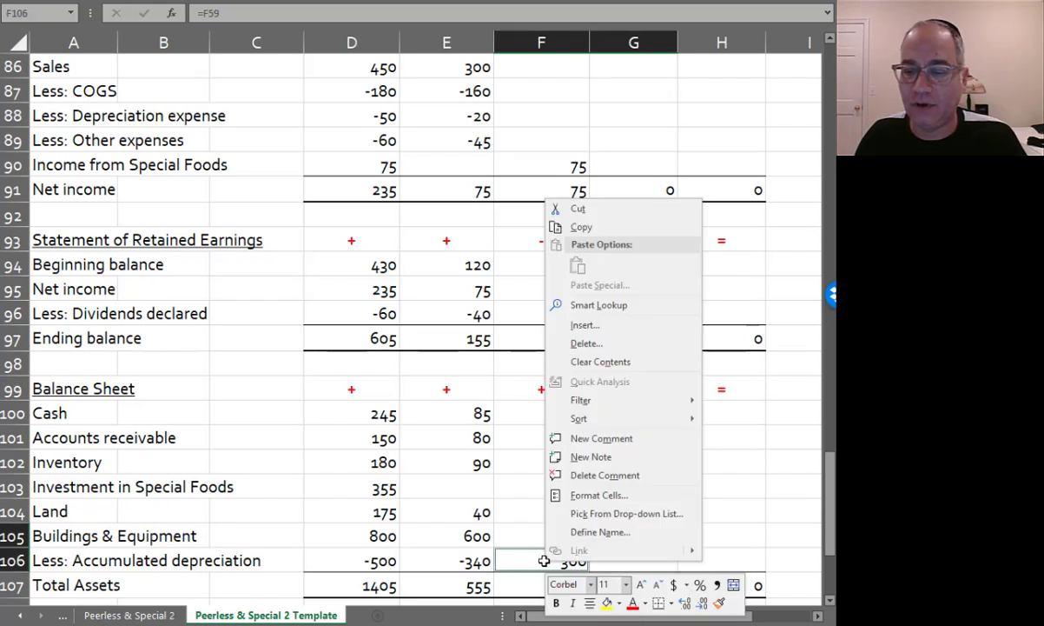
Fill the two 300 depreciation elimination cells green.
click(619, 603)
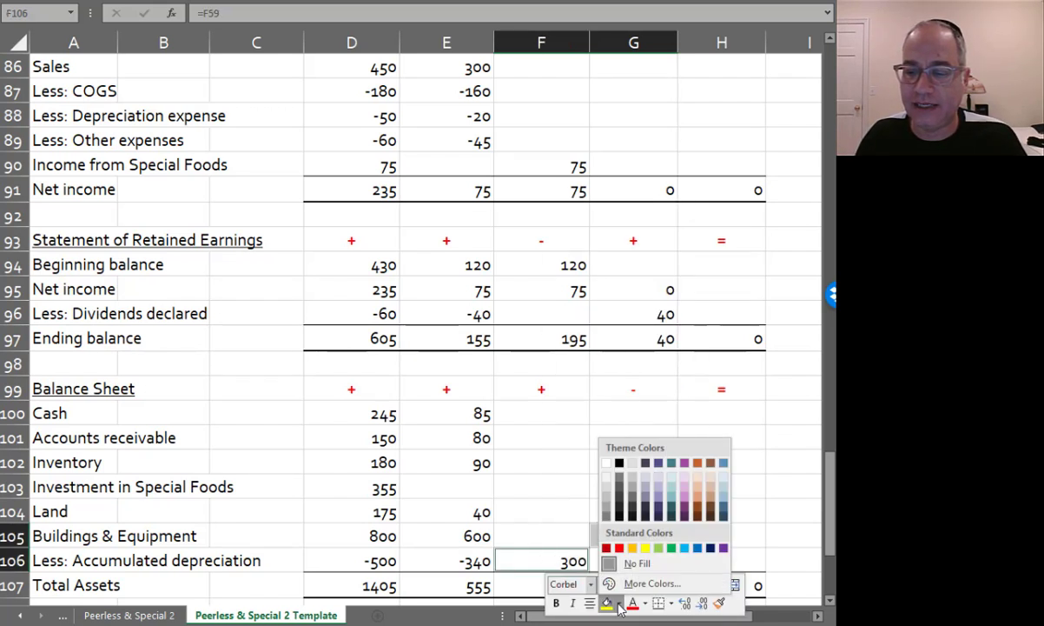
click(658, 548)
scroll(587, 524, up, 3)
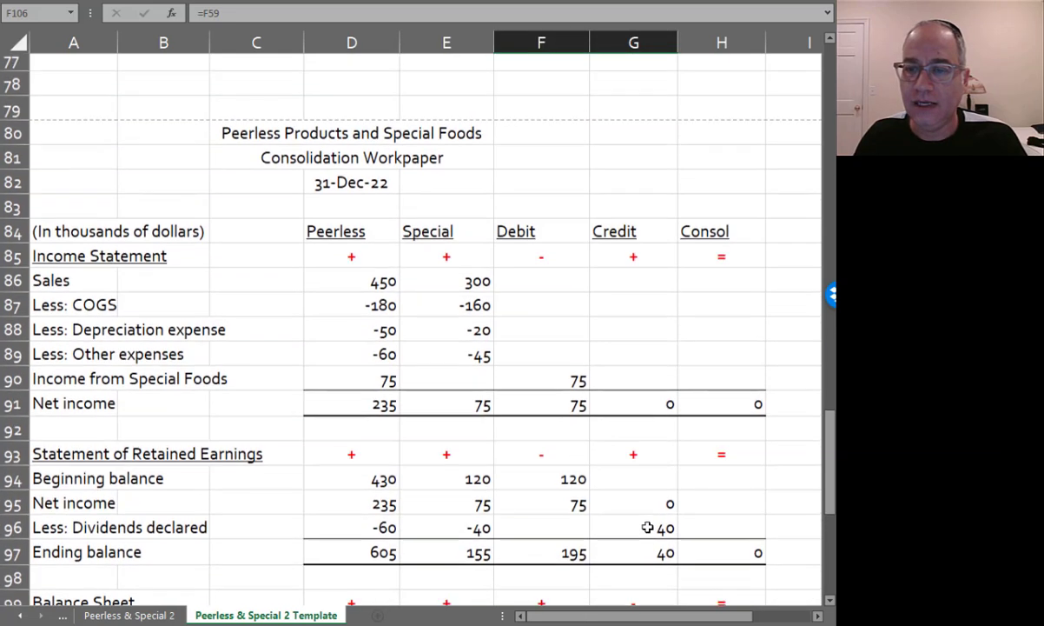
Highlight the investment elimination entries 75, 120, 40, 355 and 200 in yellow.
click(556, 390)
ctrl+click(543, 485)
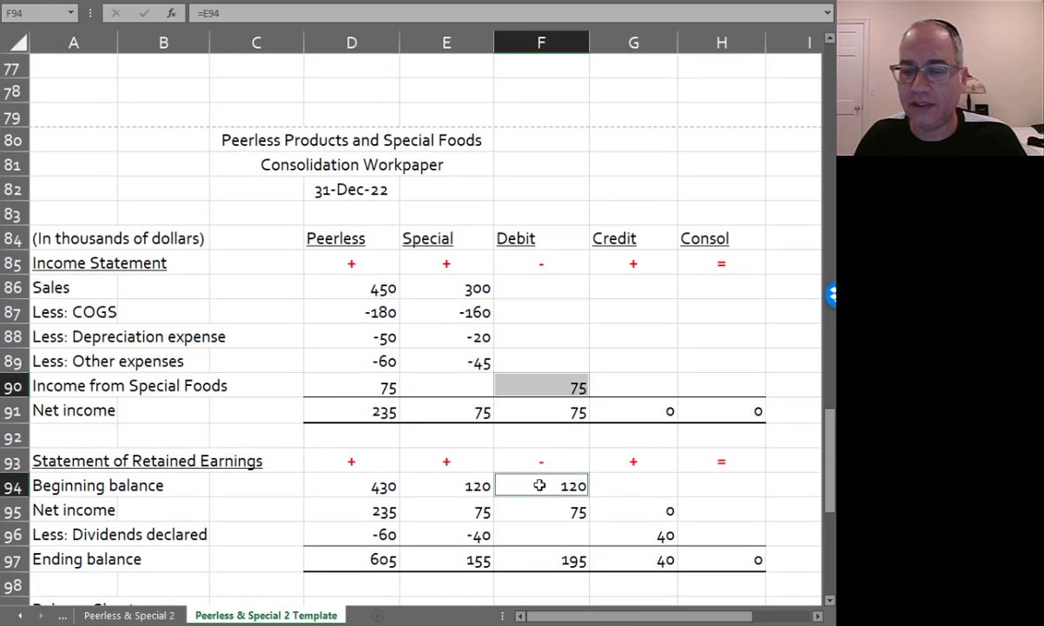
ctrl+click(641, 532)
scroll(641, 533, down, 4)
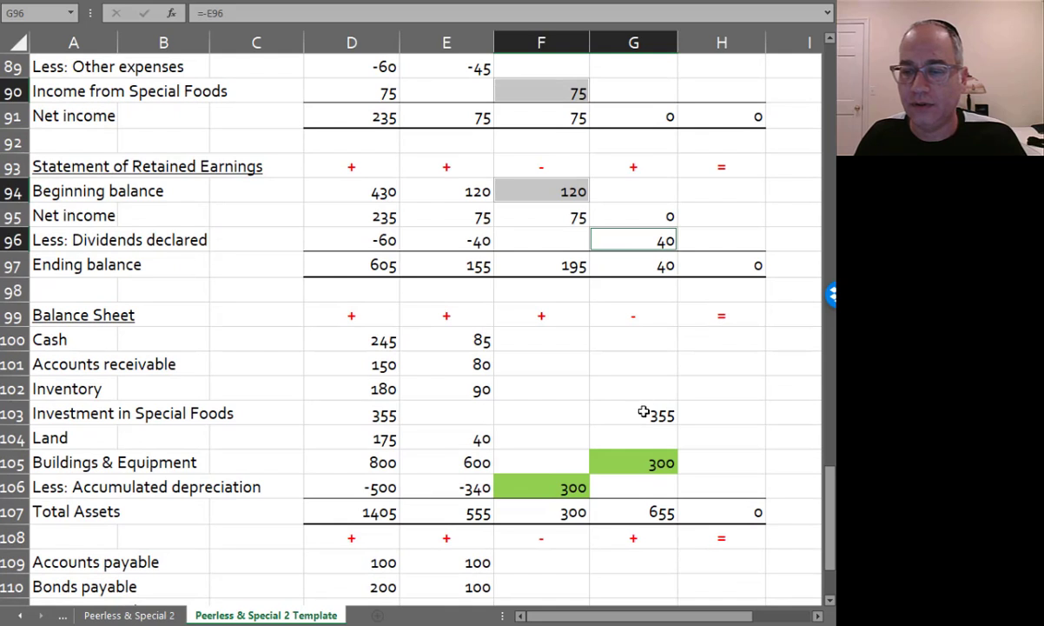
ctrl+click(643, 413)
scroll(647, 411, down, 3)
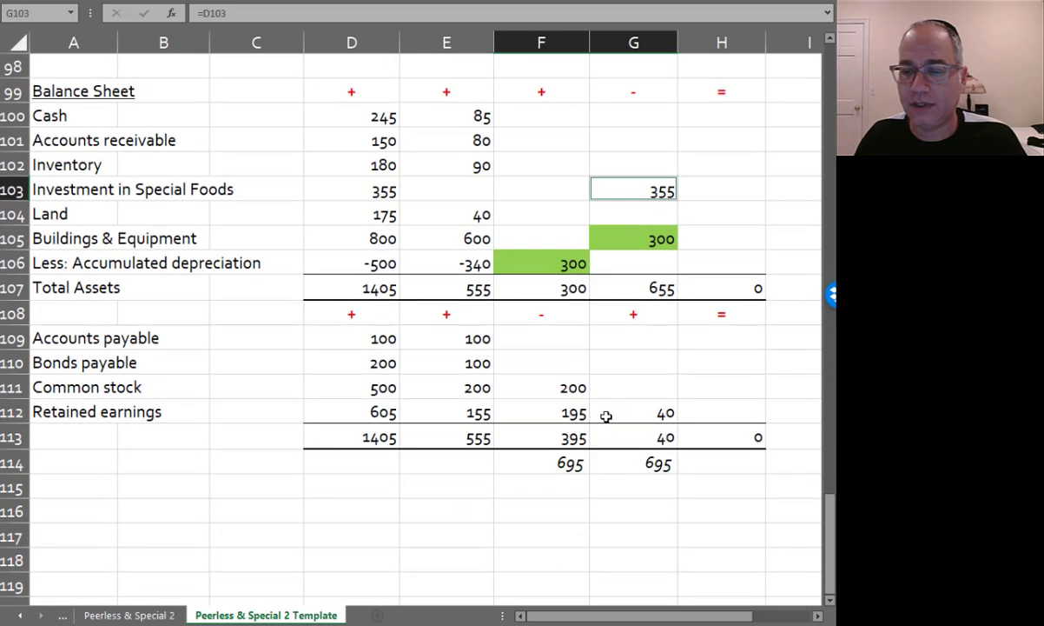
ctrl+click(557, 389)
right_click(558, 387)
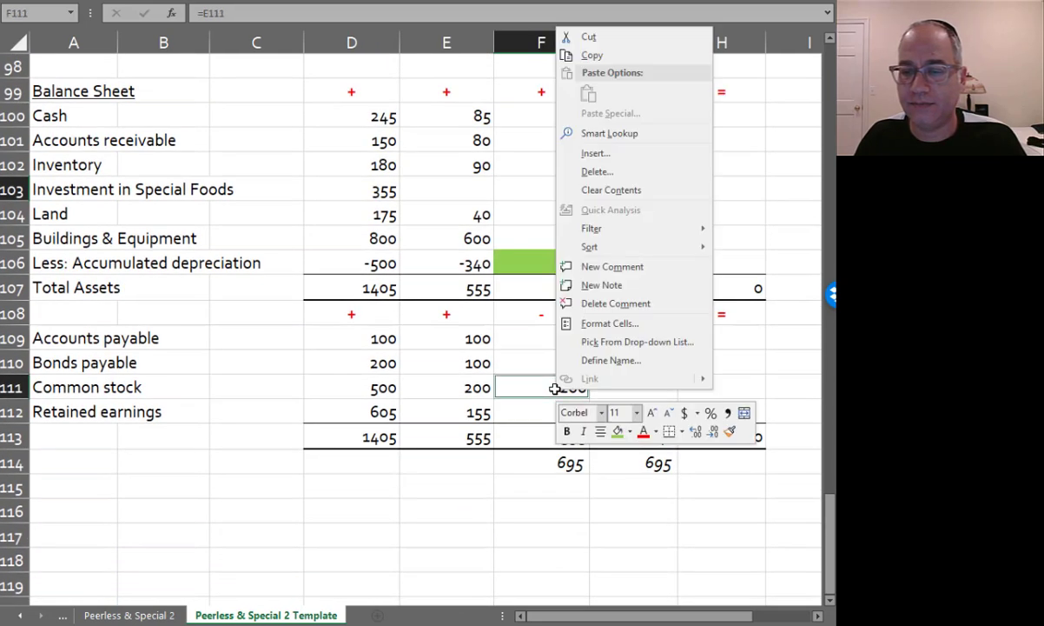
click(630, 432)
click(653, 553)
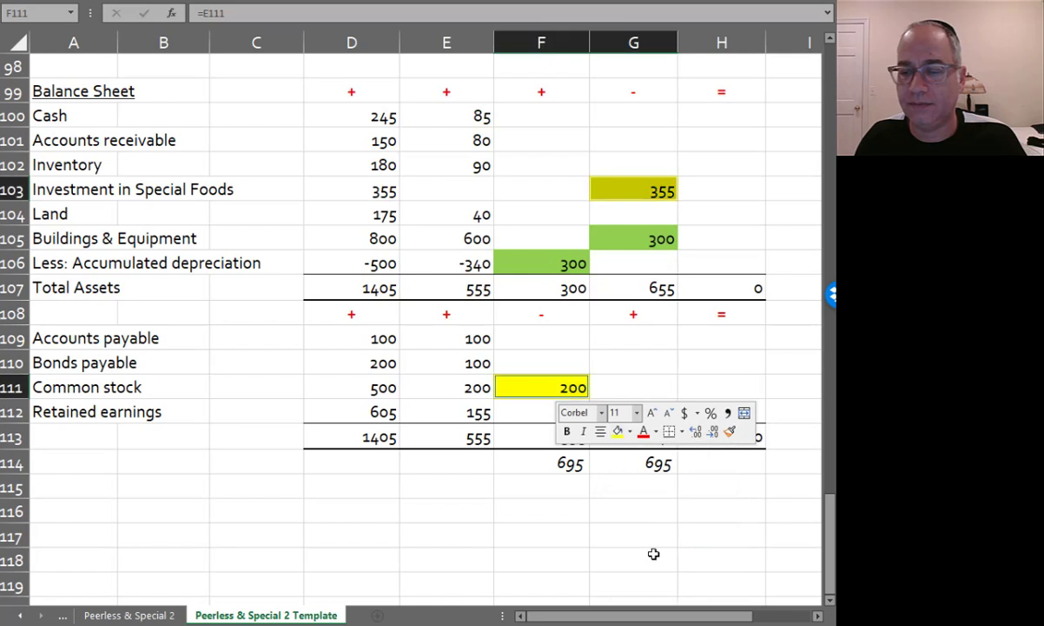
click(624, 390)
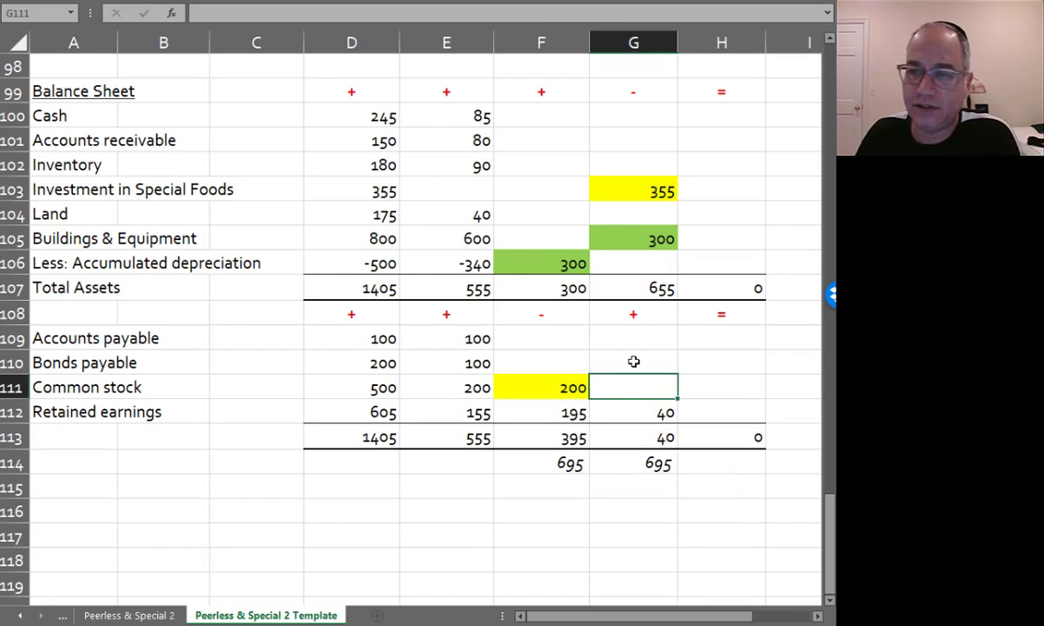
scroll(634, 356, up, 6)
Enter the consolidated Sales formula (Peerless + Special − Debit + Credit) and fill it down the income statement.
click(697, 220)
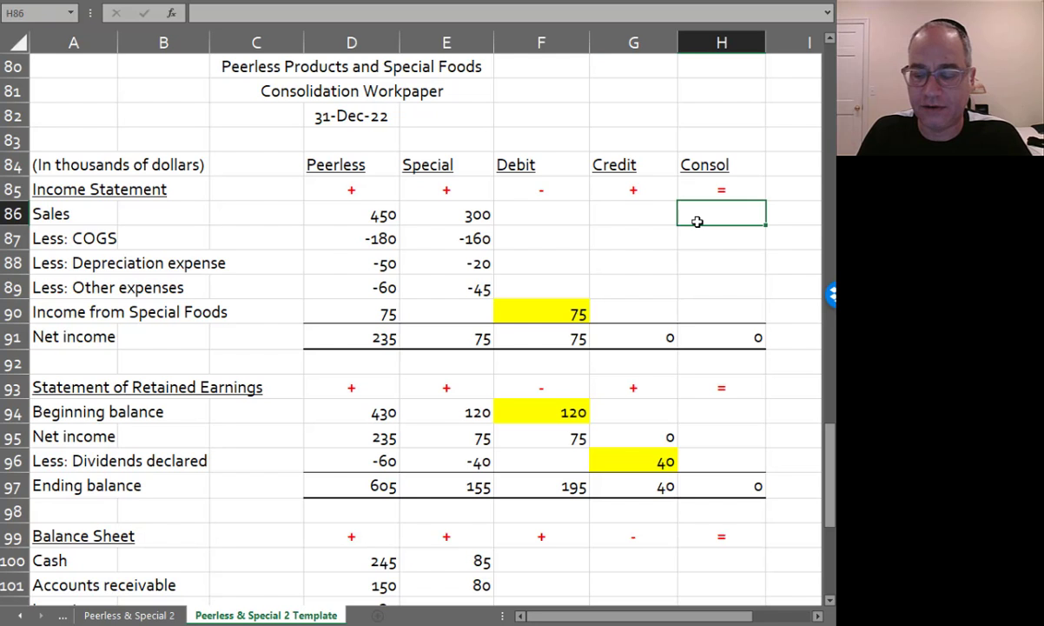
text(=)
key(Left)
key(Left)
key(Left)
key(Left)
text(+)
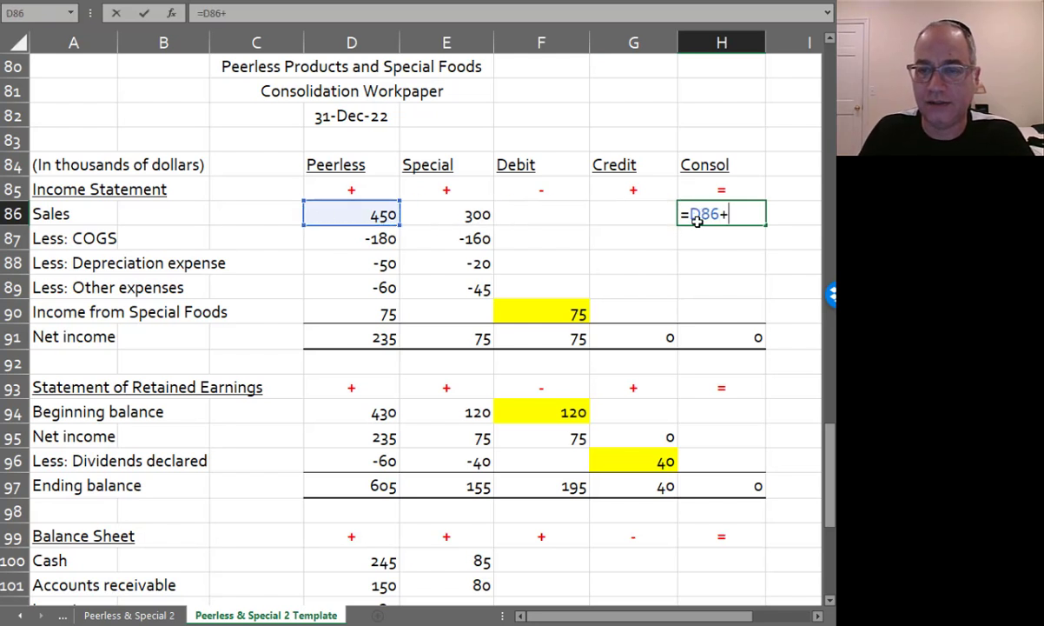
key(Left)
key(Left)
key(Left)
text(-)
key(Left)
key(Left)
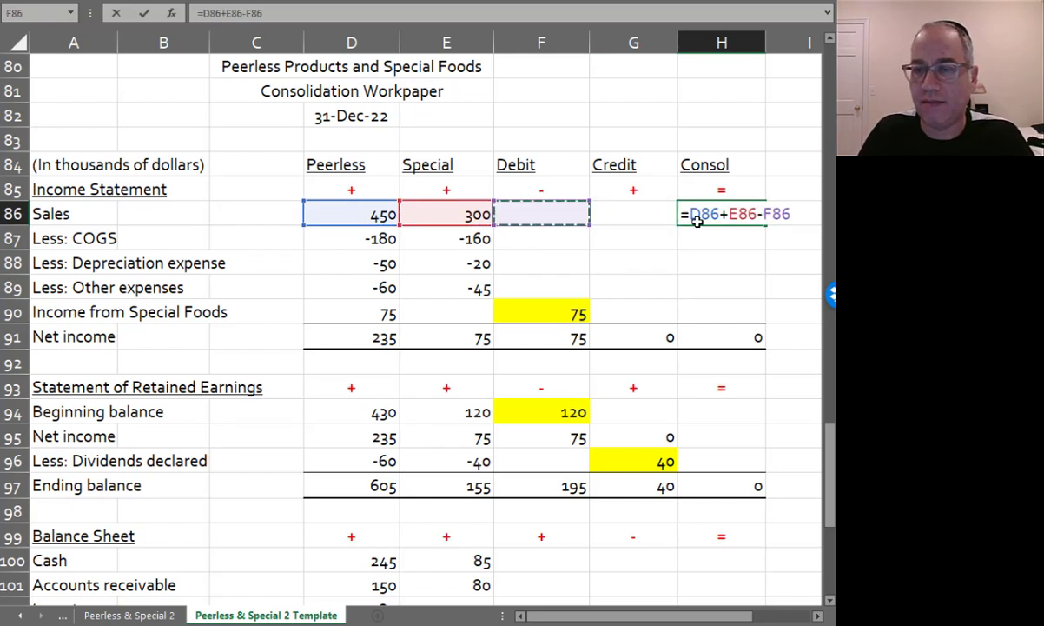
text(+)
key(Left)
key(ctrl+Return)
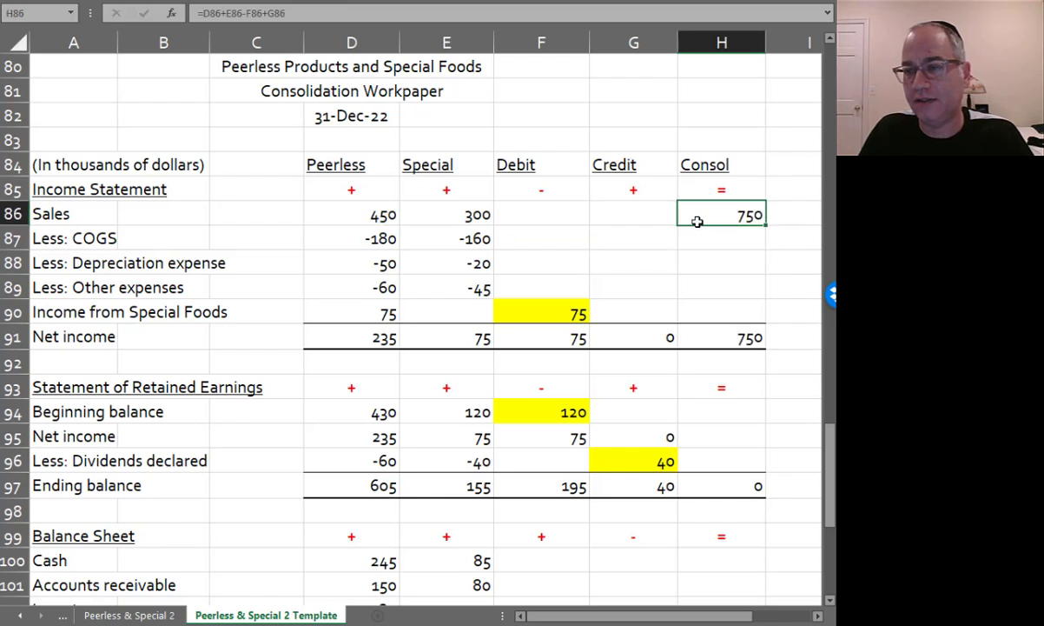
key(shift+Down)
key(shift+Down)
key(shift+Down)
key(shift+Down)
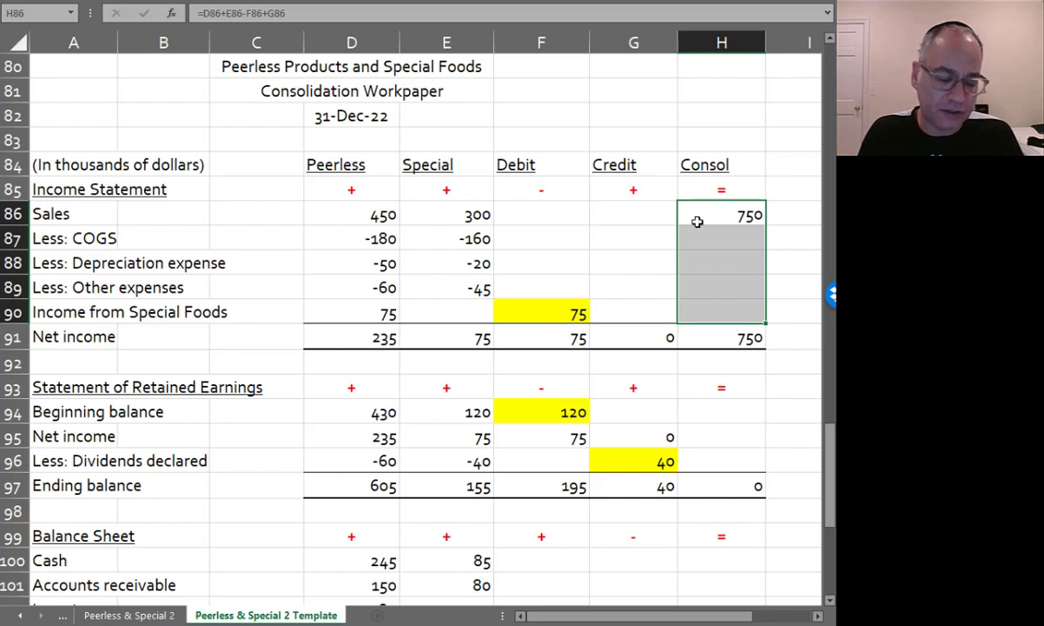
key(ctrl+d)
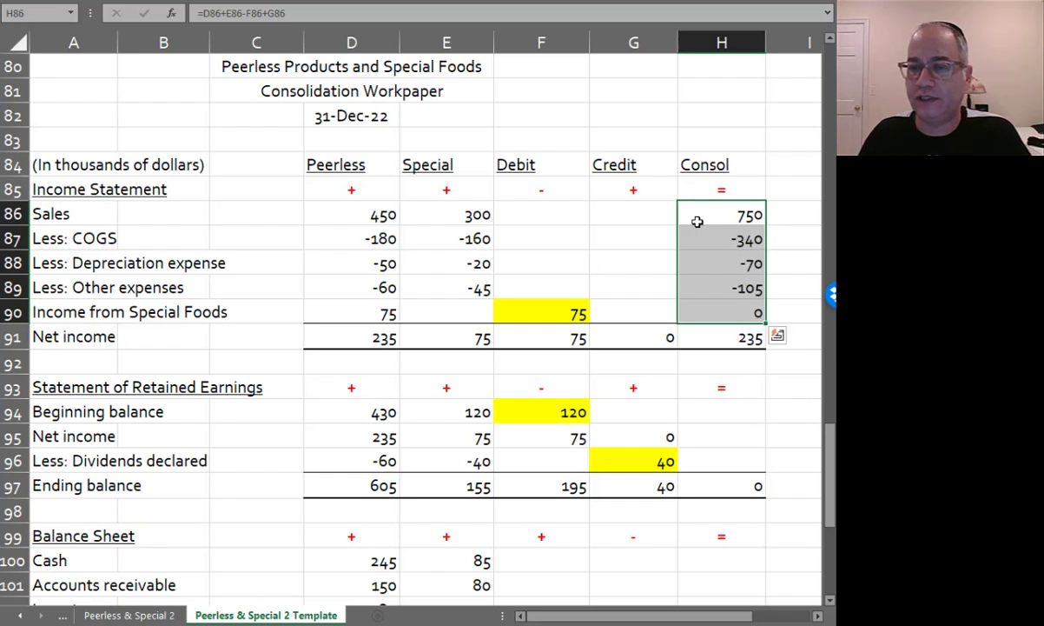
Verify consolidated net income of 235 against Peerless's net income formula.
click(696, 340)
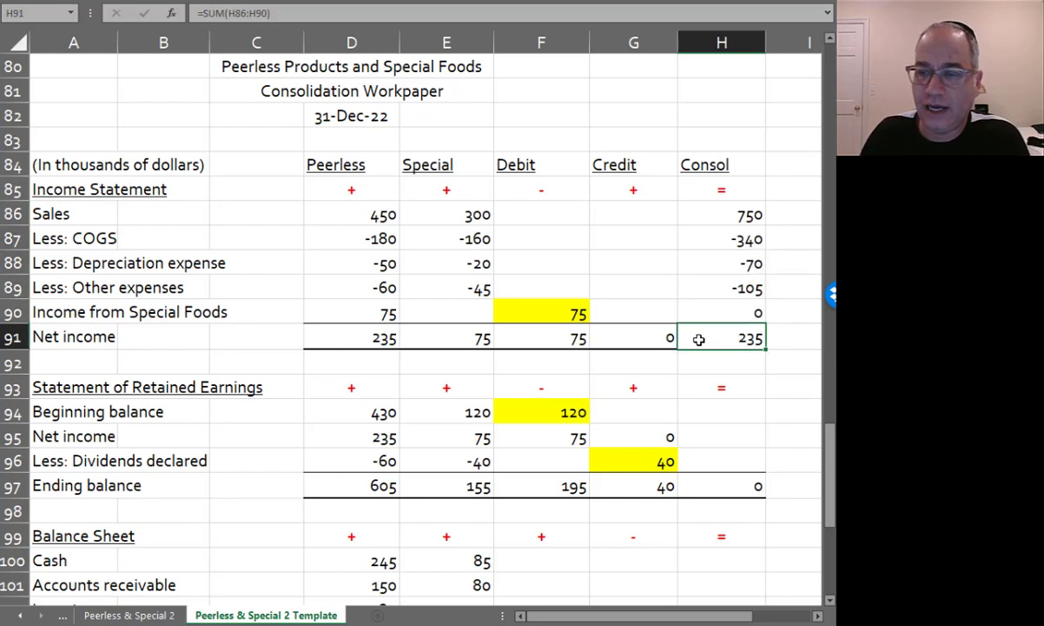
click(381, 336)
click(689, 338)
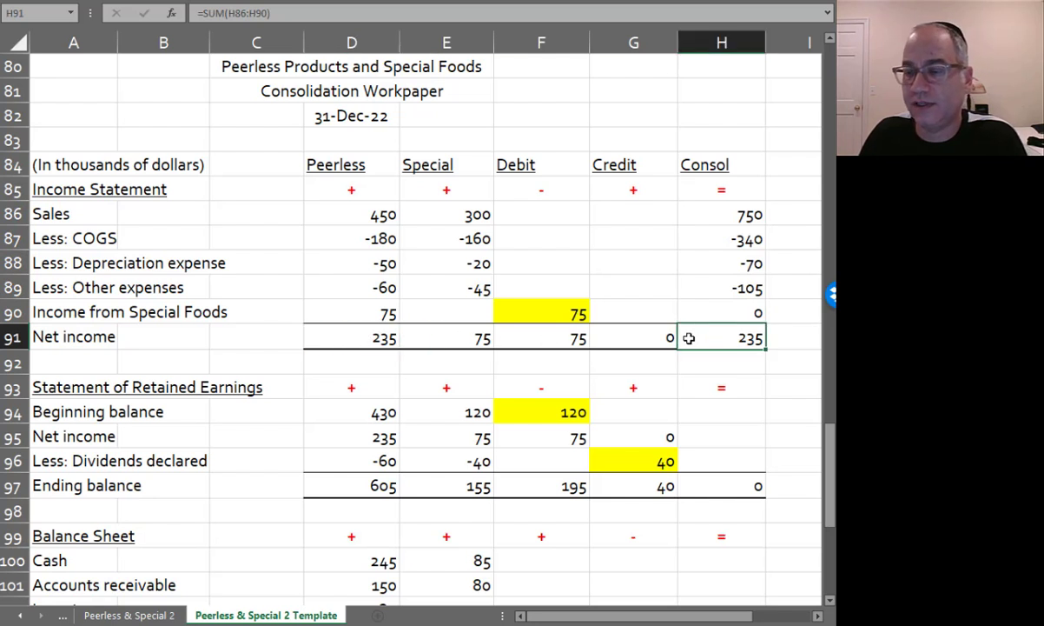
Copy the Consol formulas from H88:H90 into H94:H96, giving 430, 235, -60 and ending balance 605.
scroll(689, 338, down, 1)
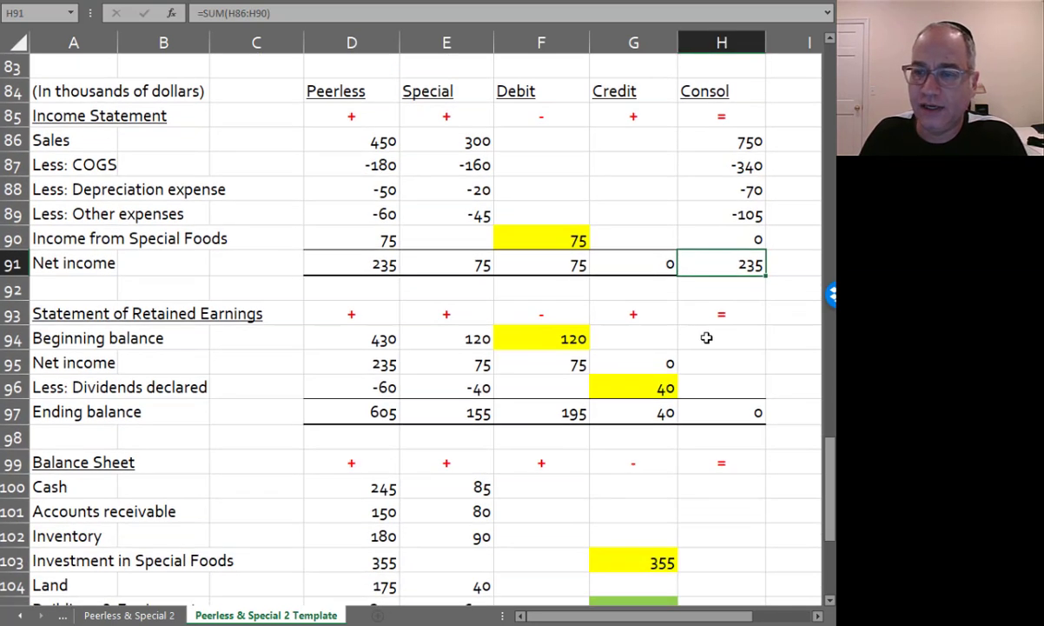
click(728, 211)
drag(722, 190, 728, 235)
key(ctrl+c)
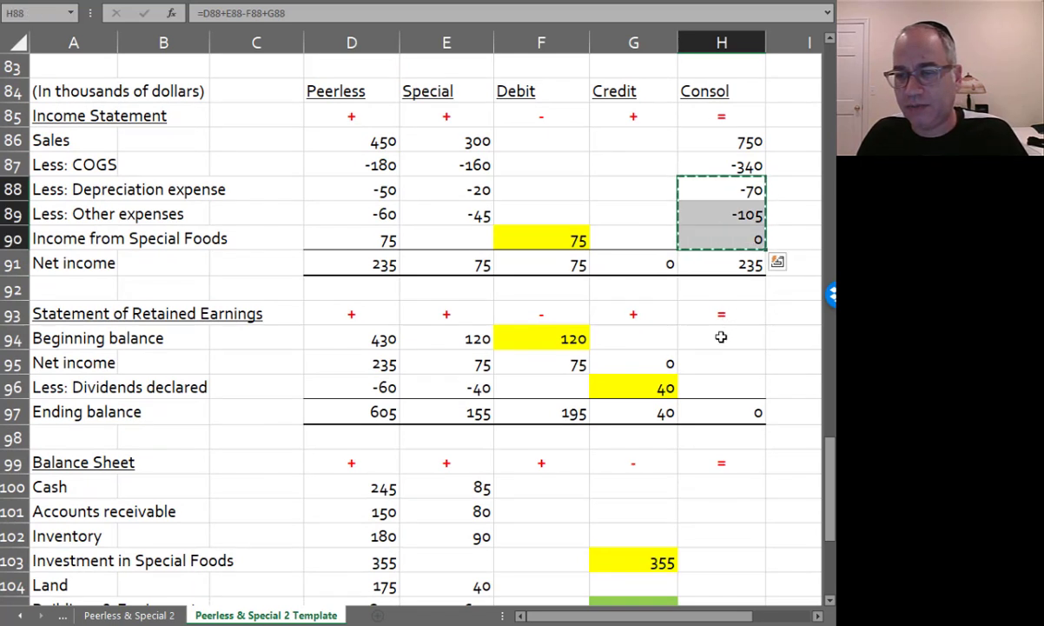
drag(722, 337, 718, 380)
key(ctrl+v)
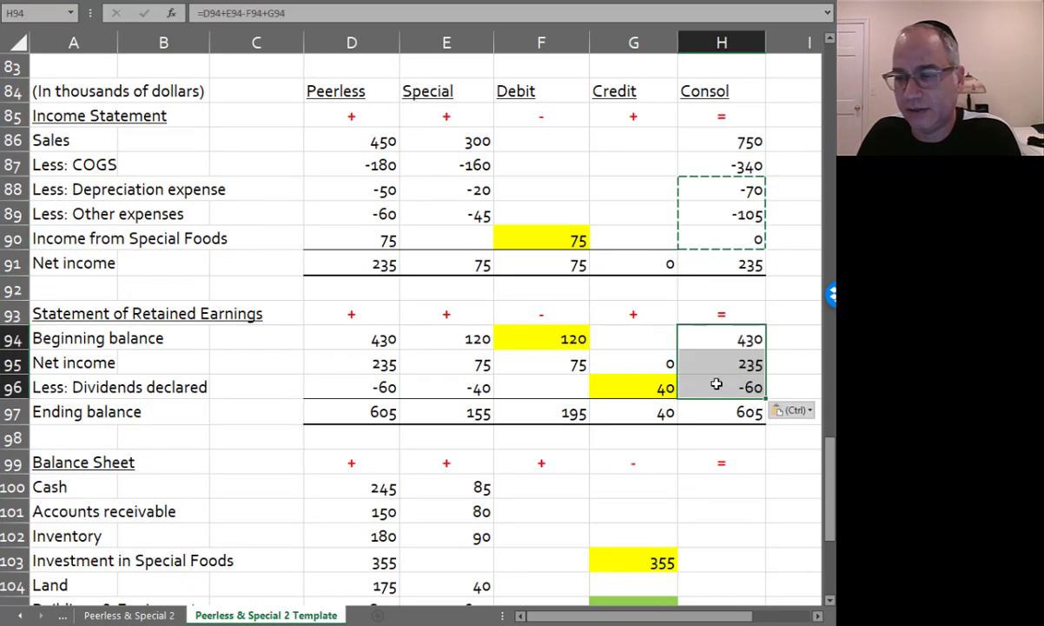
click(333, 417)
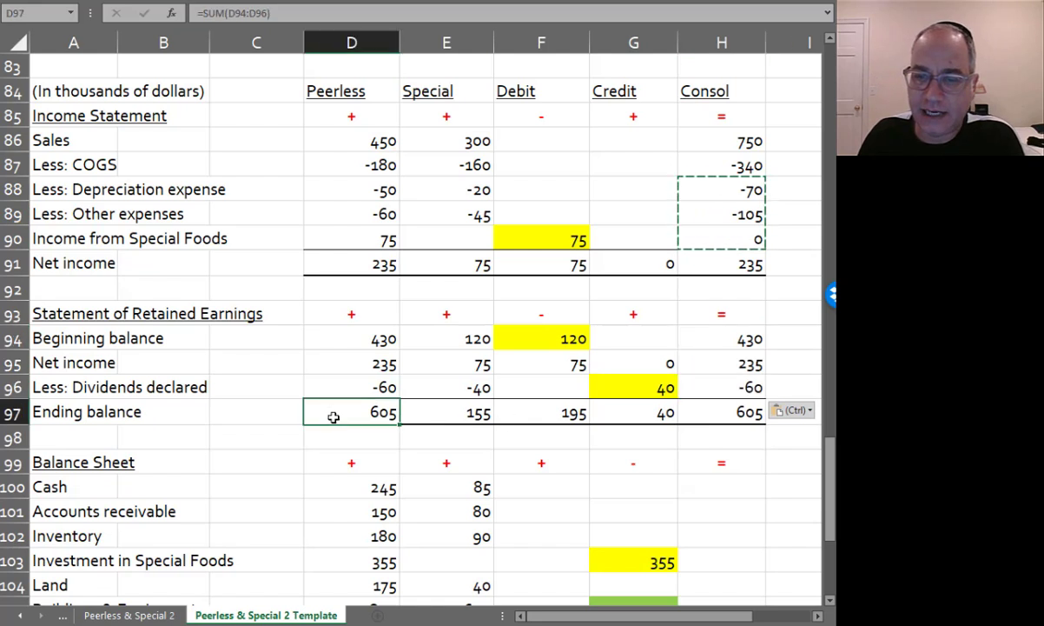
click(723, 408)
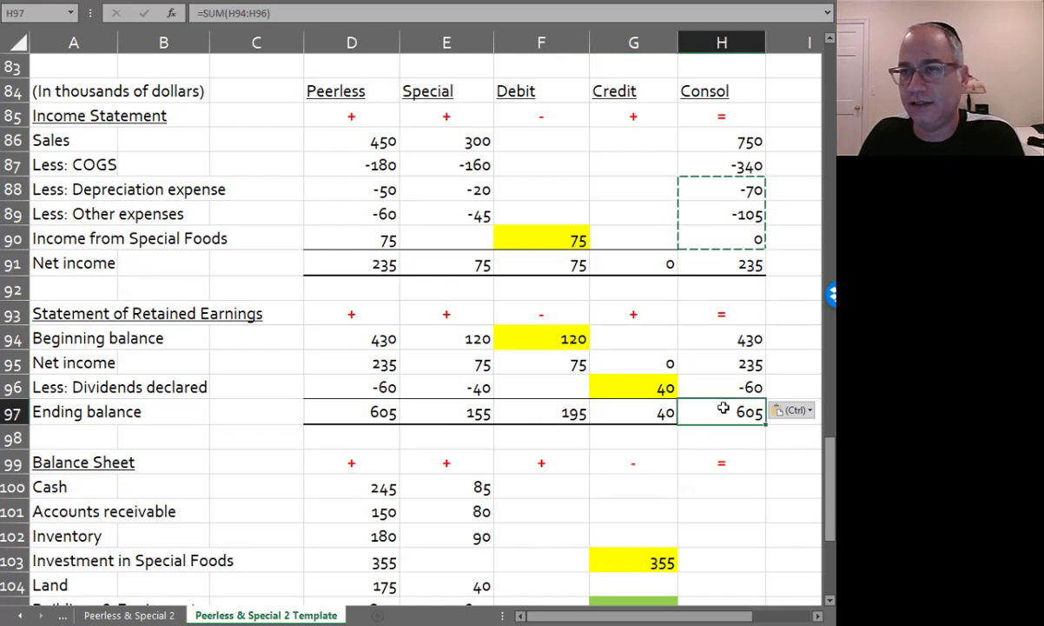
scroll(724, 404, down, 3)
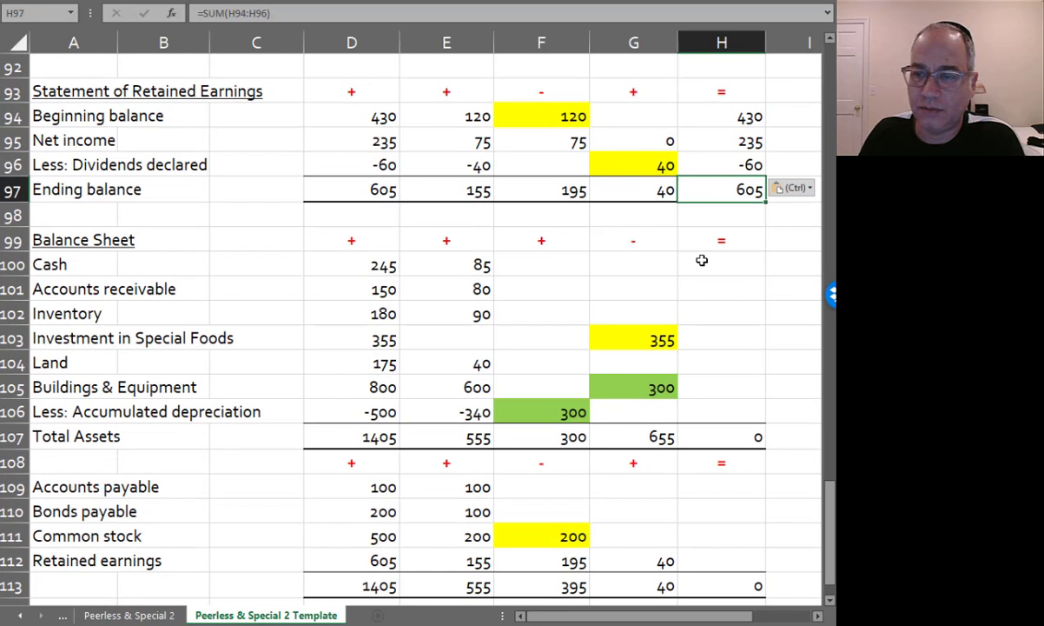
Enter =D100+E100+F100-G100 as the Cash Consol formula in H100 and fill it down through row 106.
click(703, 259)
text(=)
key(Left)
key(Left)
key(Left)
key(Left)
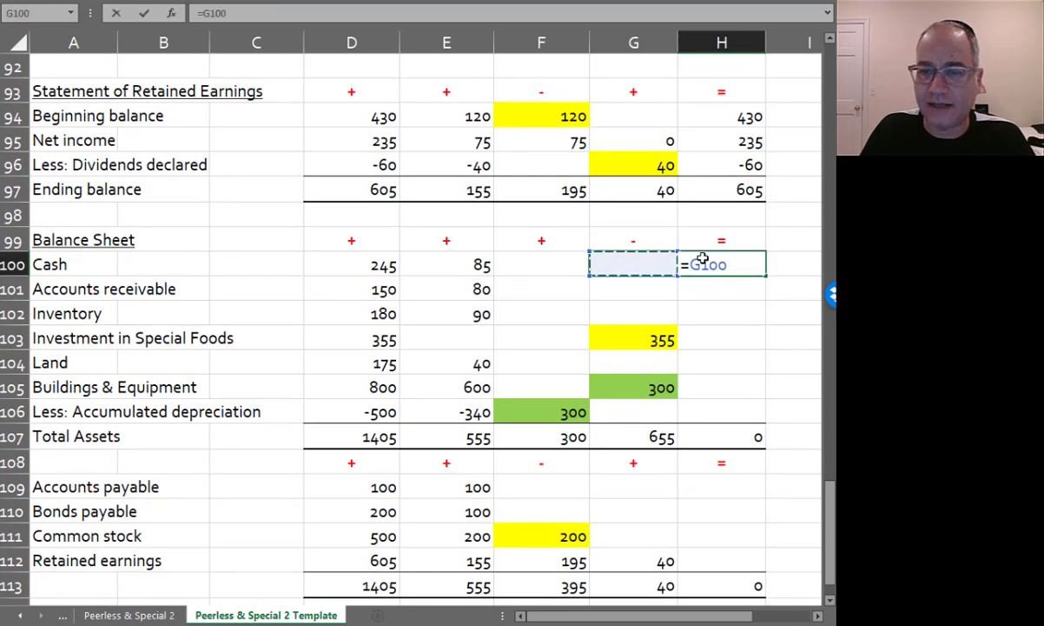
text(+)
key(Left)
key(Left)
key(Left)
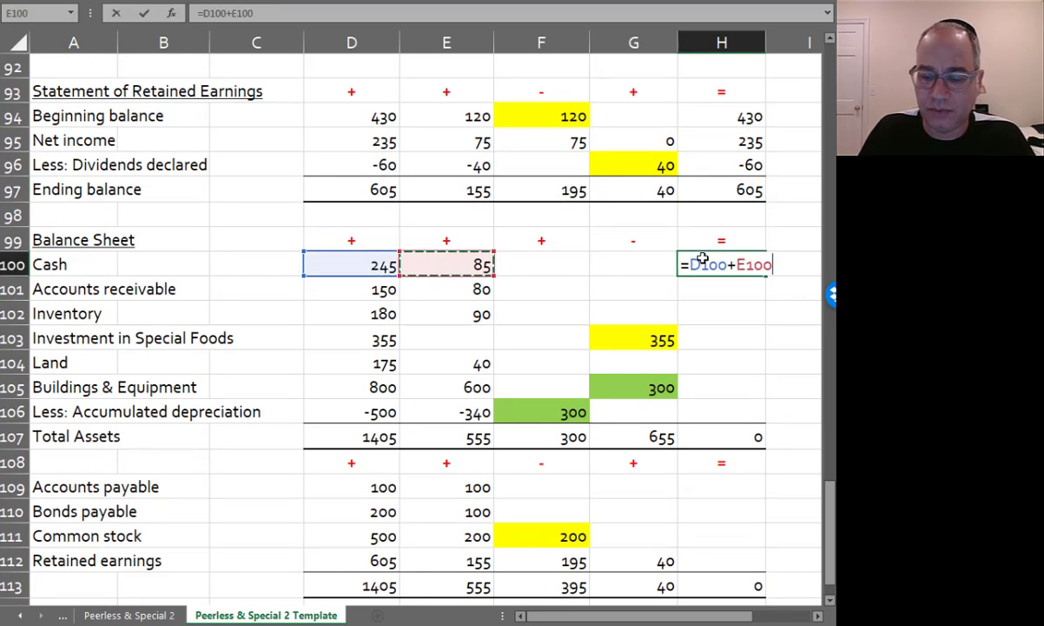
text(+)
key(Left)
key(Left)
text(-)
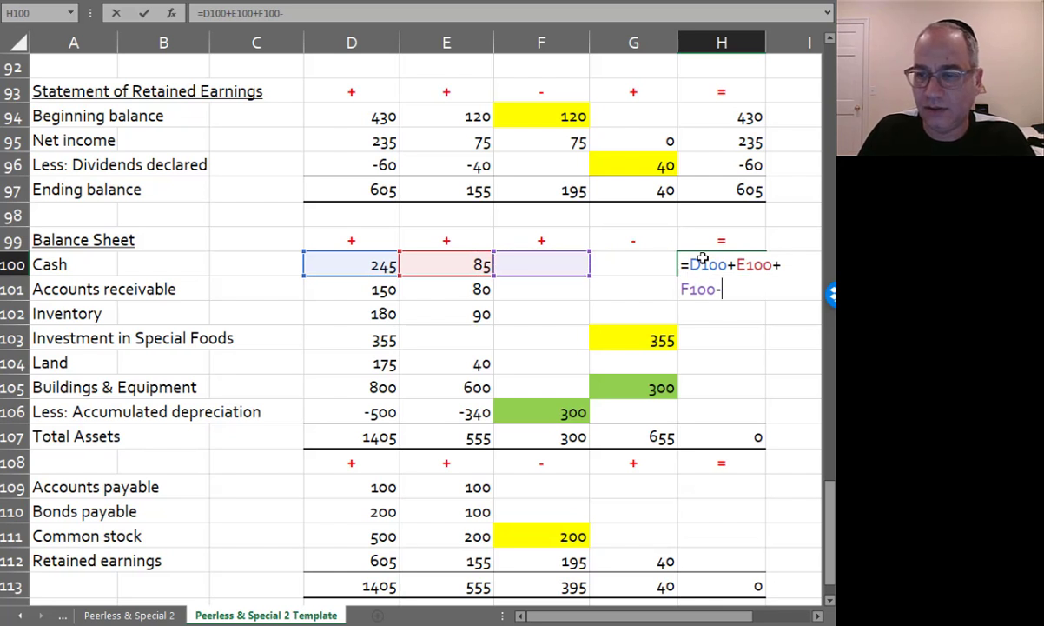
key(Left)
key(Return)
click(703, 258)
key(shift+Down)
key(shift+Down)
key(shift+Down)
key(shift+Down)
key(shift+Down)
key(shift+Down)
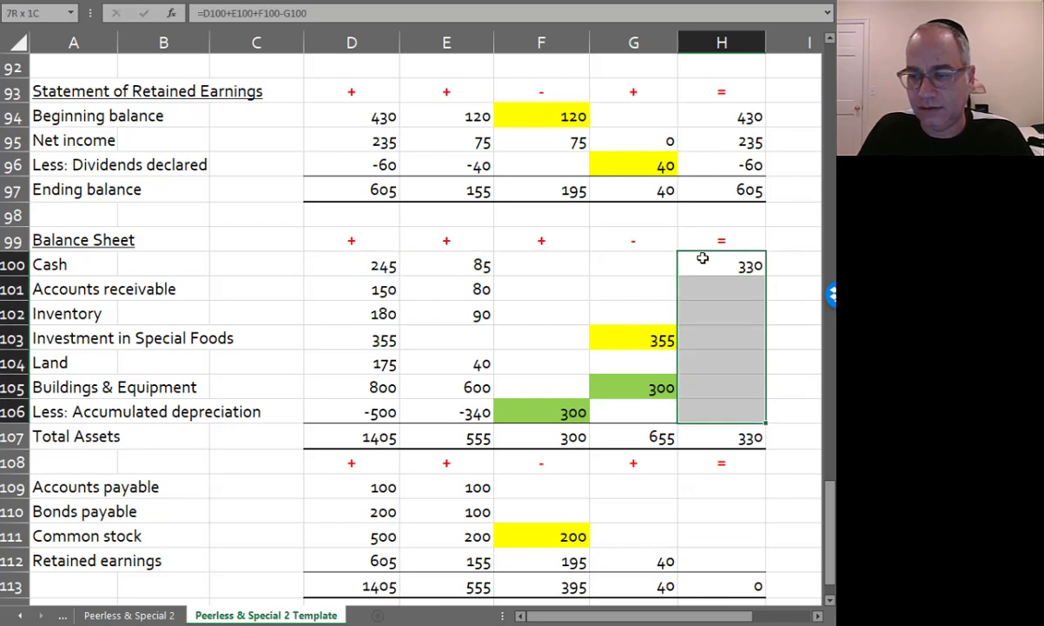
key(ctrl+d)
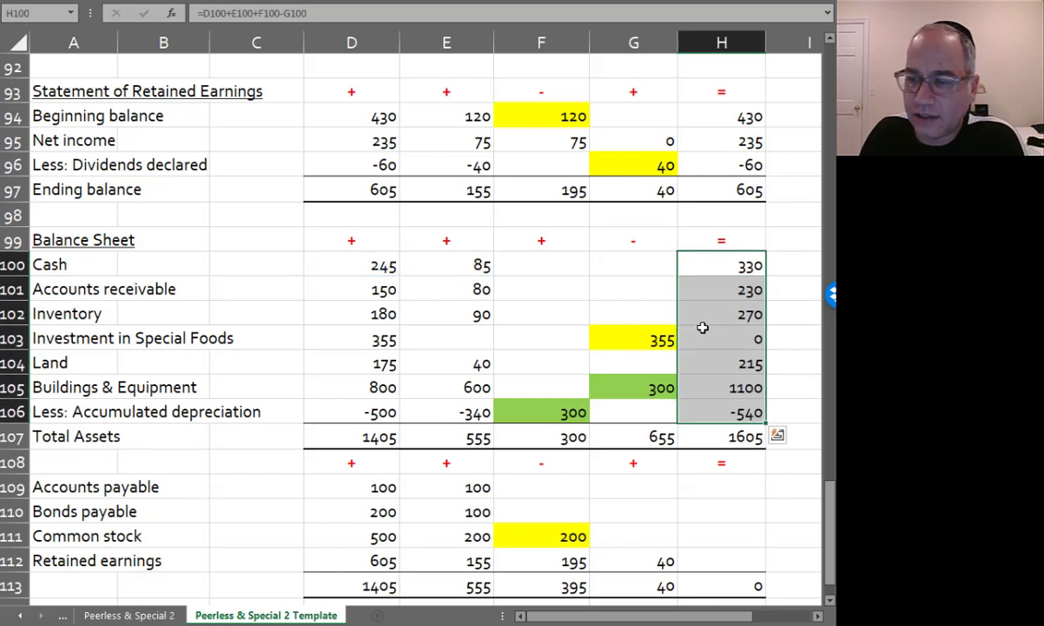
Spot-check the Consol results for Investment in Special Foods, Buildings & Equipment (1100) and accumulated depreciation (-540).
click(703, 338)
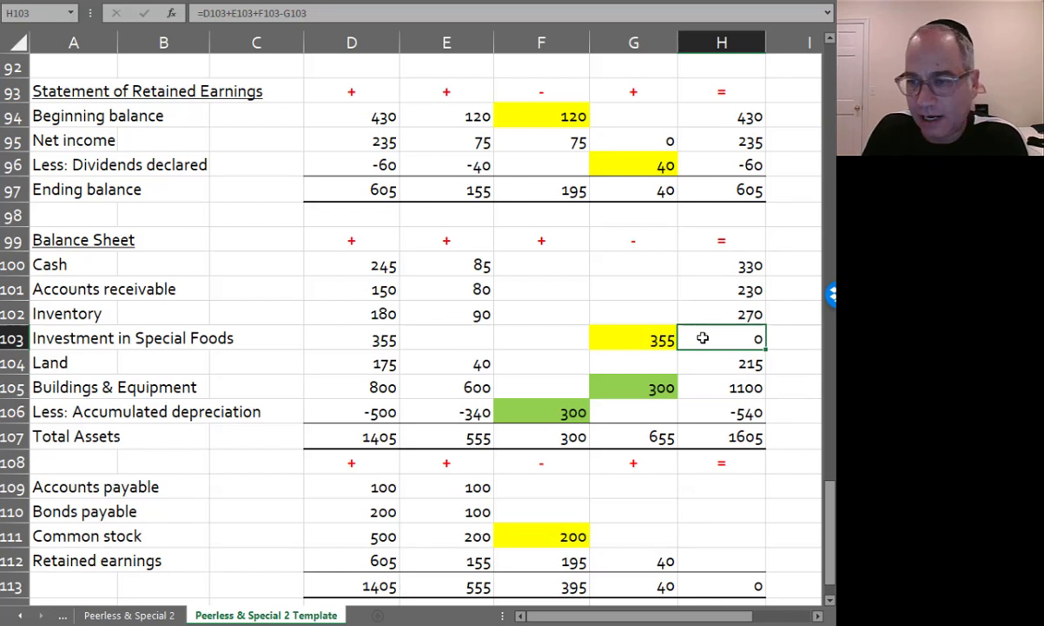
click(360, 372)
click(406, 372)
click(614, 389)
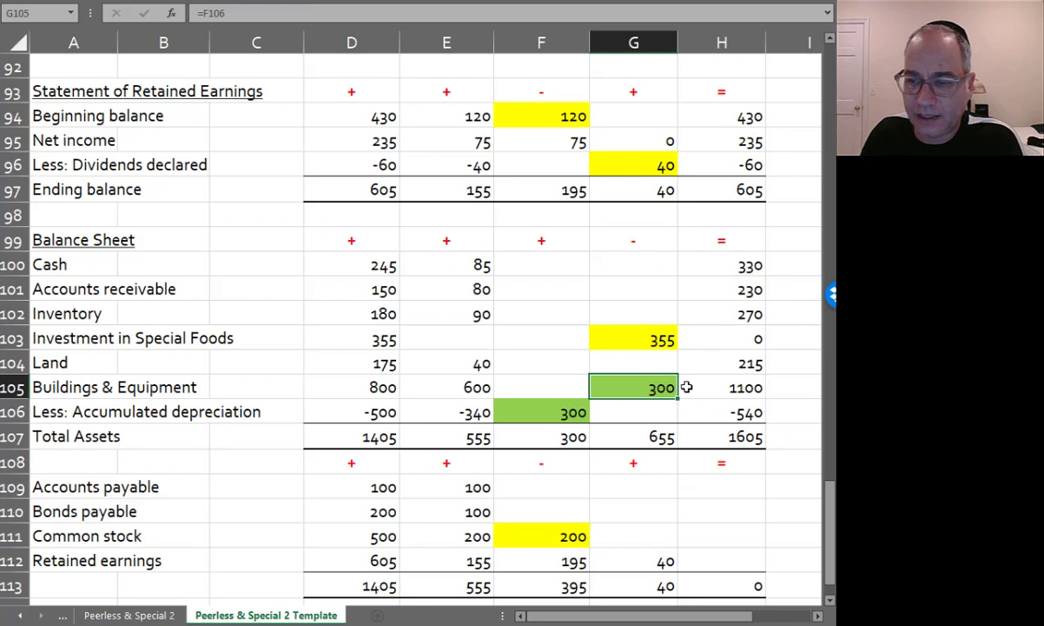
click(723, 386)
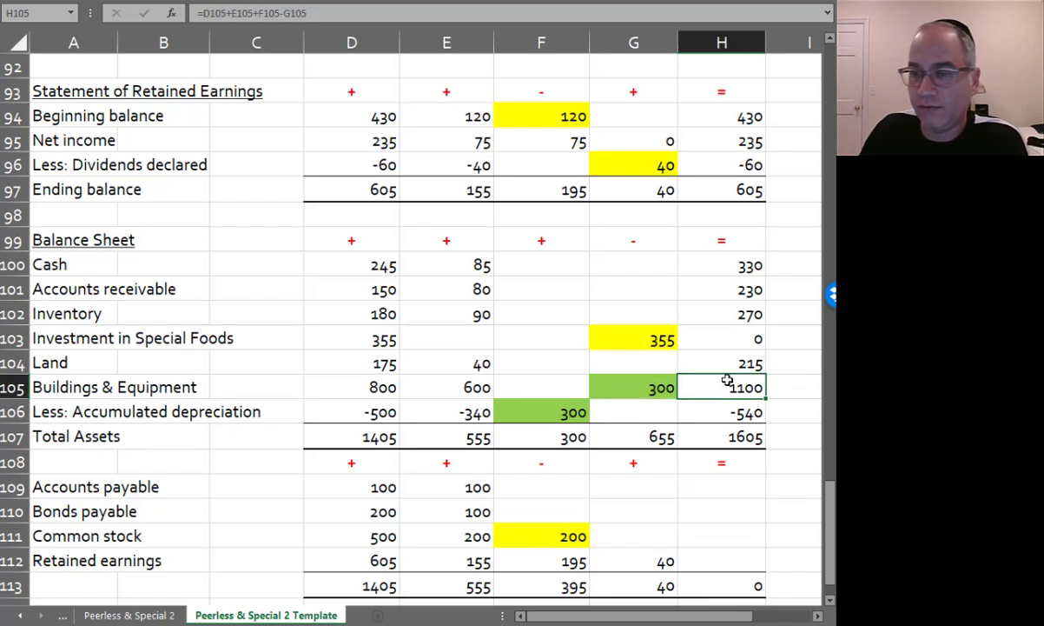
click(443, 407)
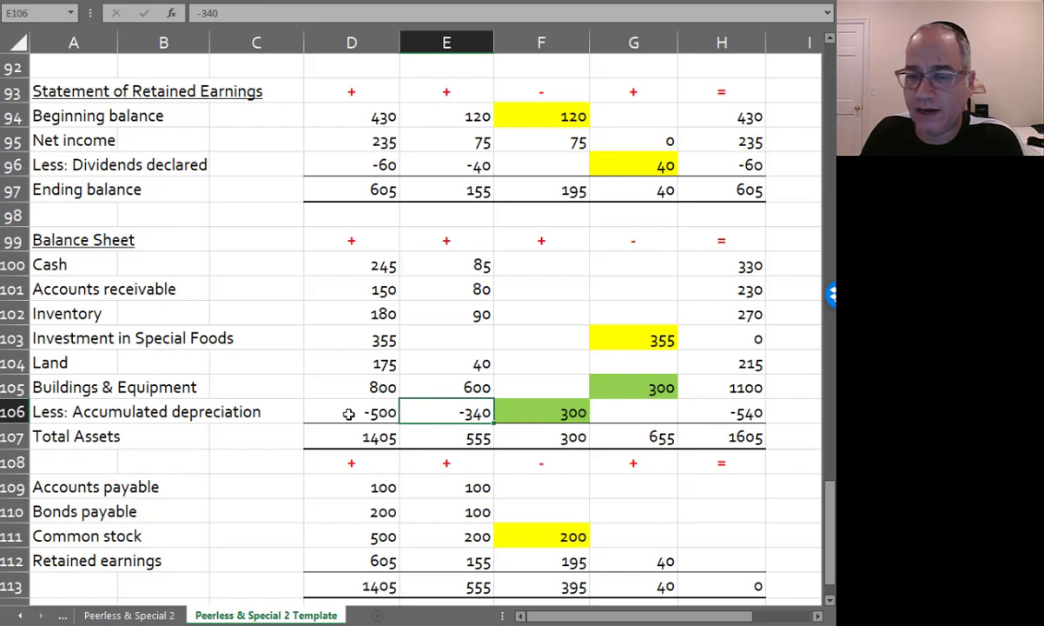
click(716, 414)
scroll(715, 408, down, 2)
Copy H94's Consol formula into H109:H112, giving payables 200, bonds 300, stock 500, retained earnings 605, total 1605.
click(721, 341)
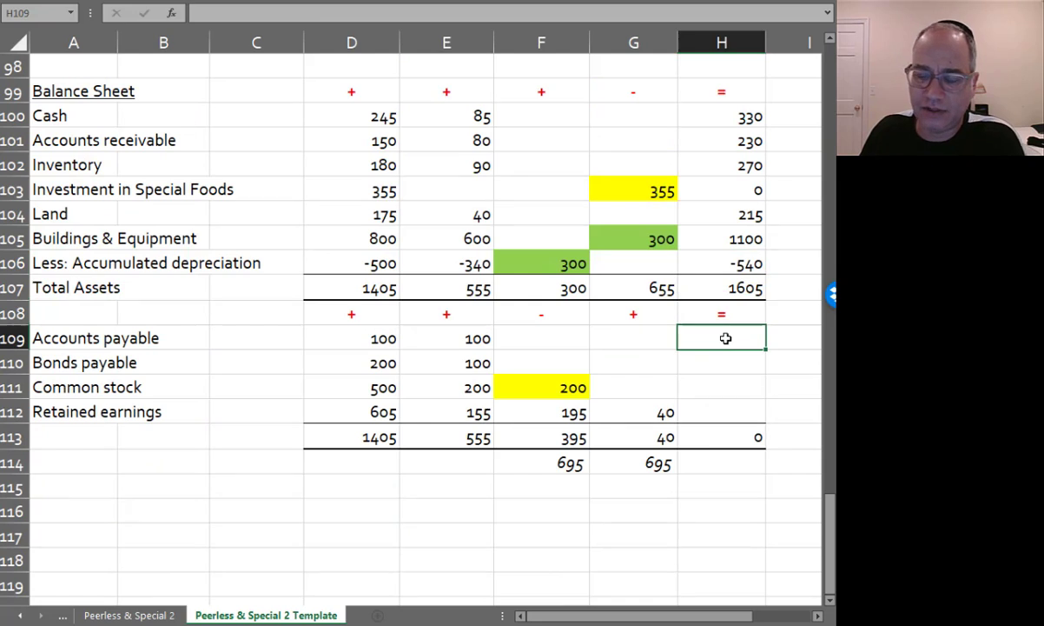
scroll(726, 337, up, 2)
scroll(726, 337, up, 2)
click(717, 272)
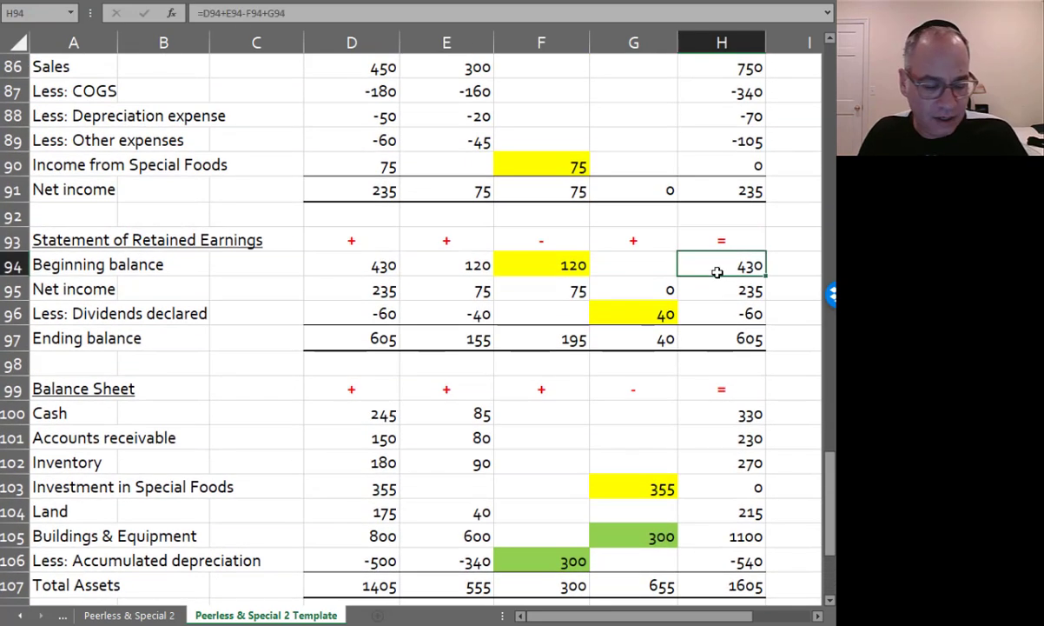
key(ctrl+c)
scroll(717, 320, down, 4)
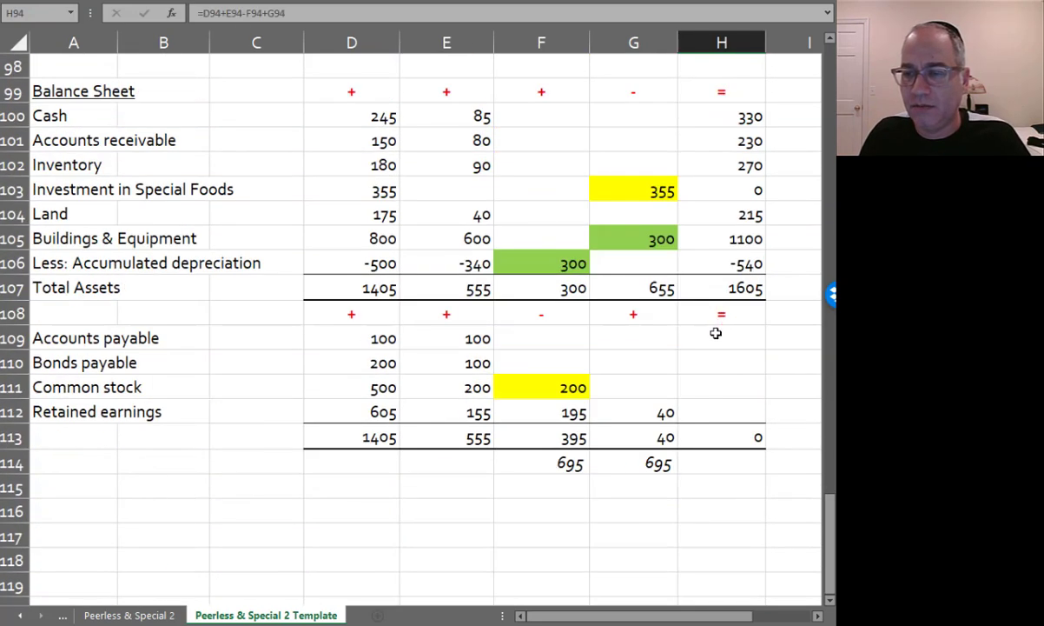
drag(718, 336, 721, 409)
key(ctrl+v)
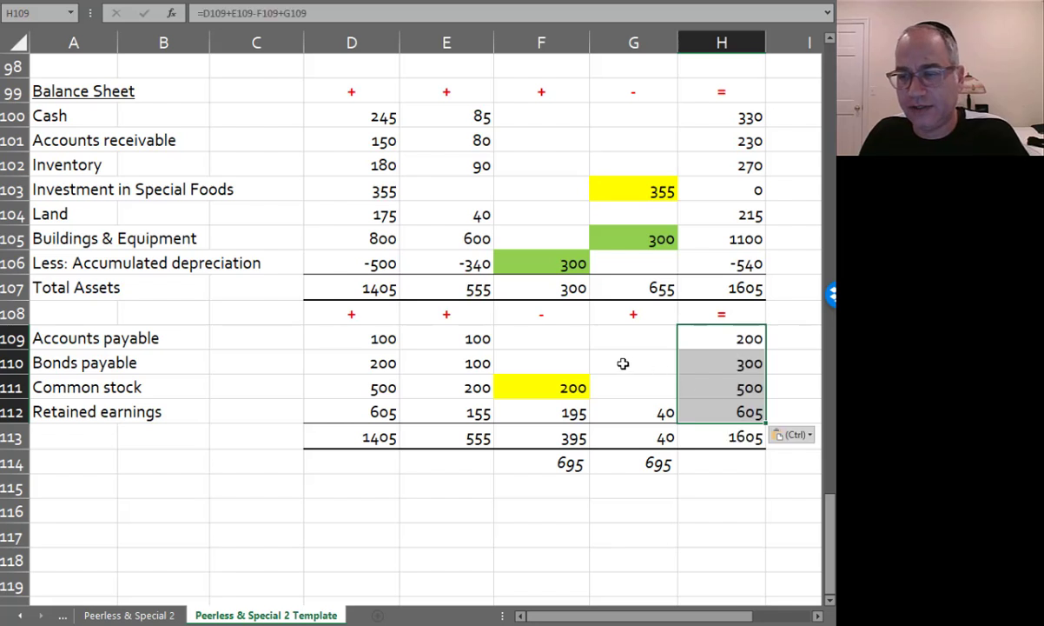
click(622, 363)
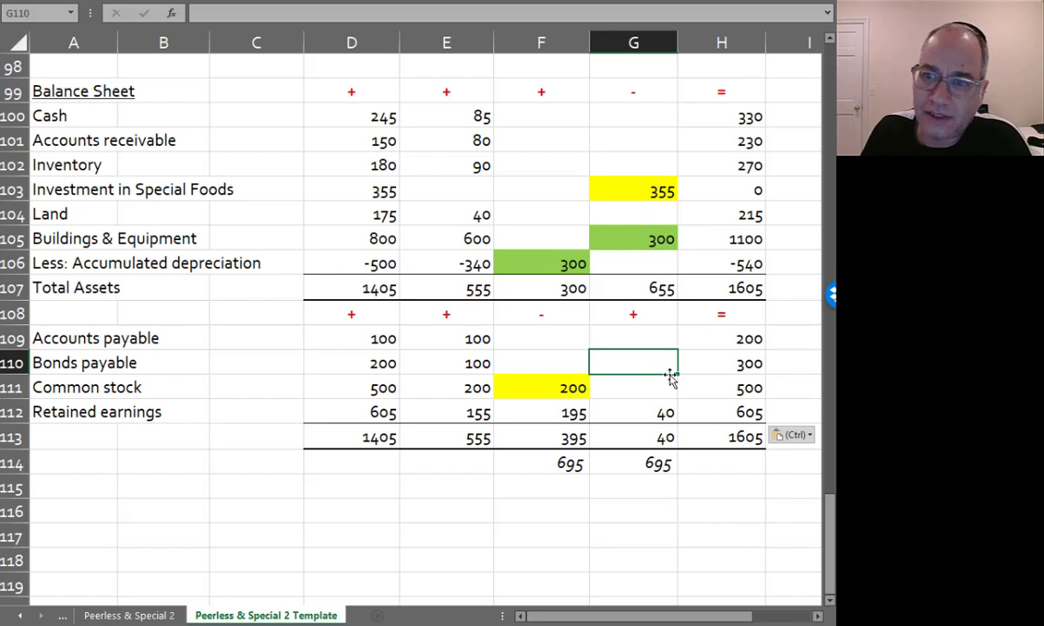
click(733, 441)
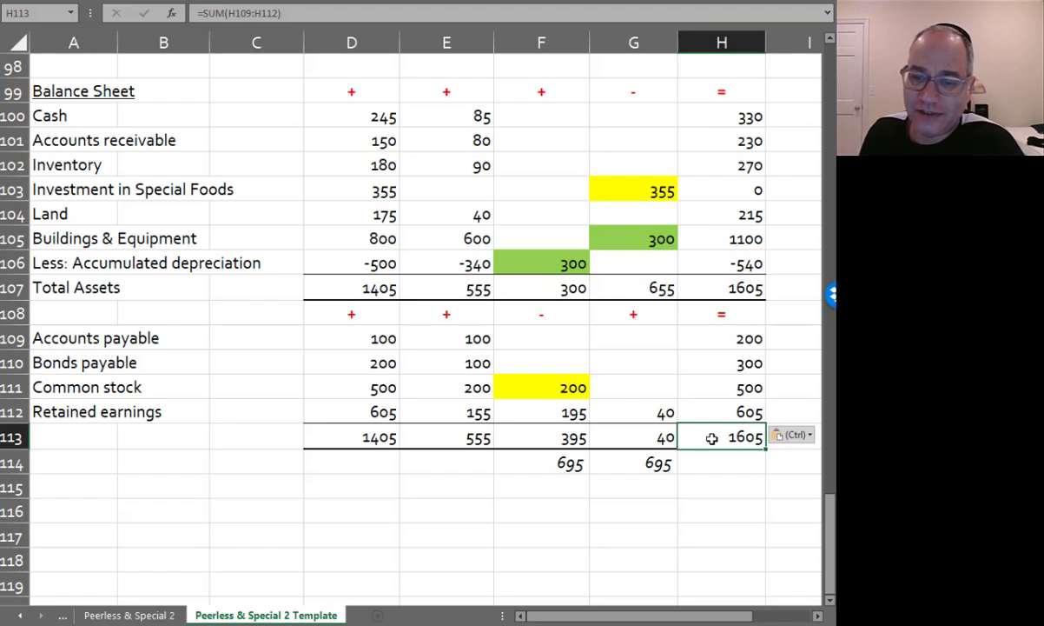
click(372, 407)
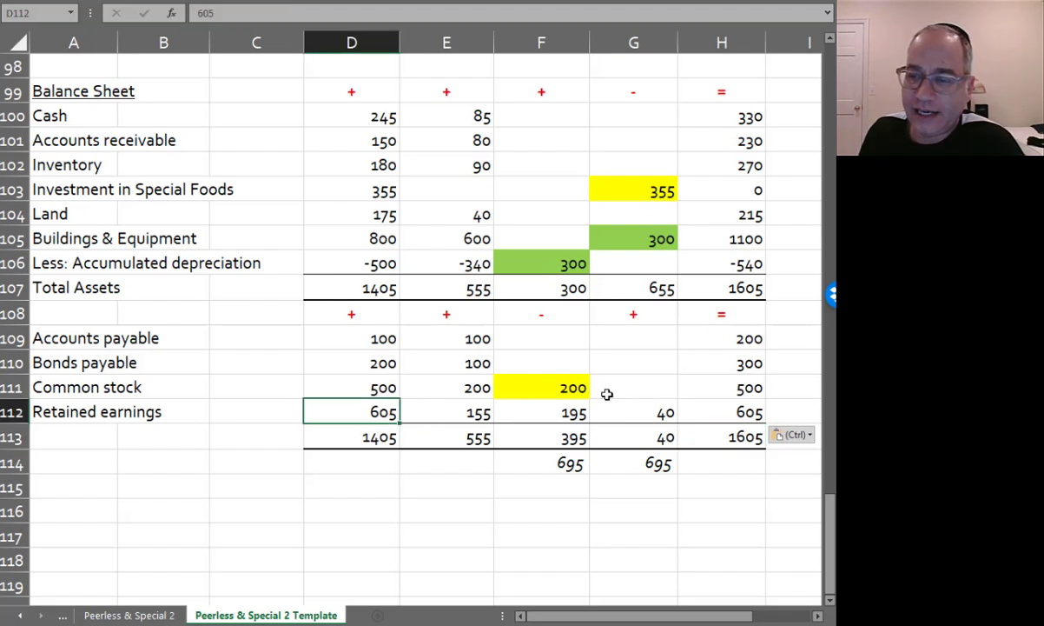
click(724, 410)
scroll(700, 224, up, 2)
click(702, 204)
scroll(700, 224, down, 2)
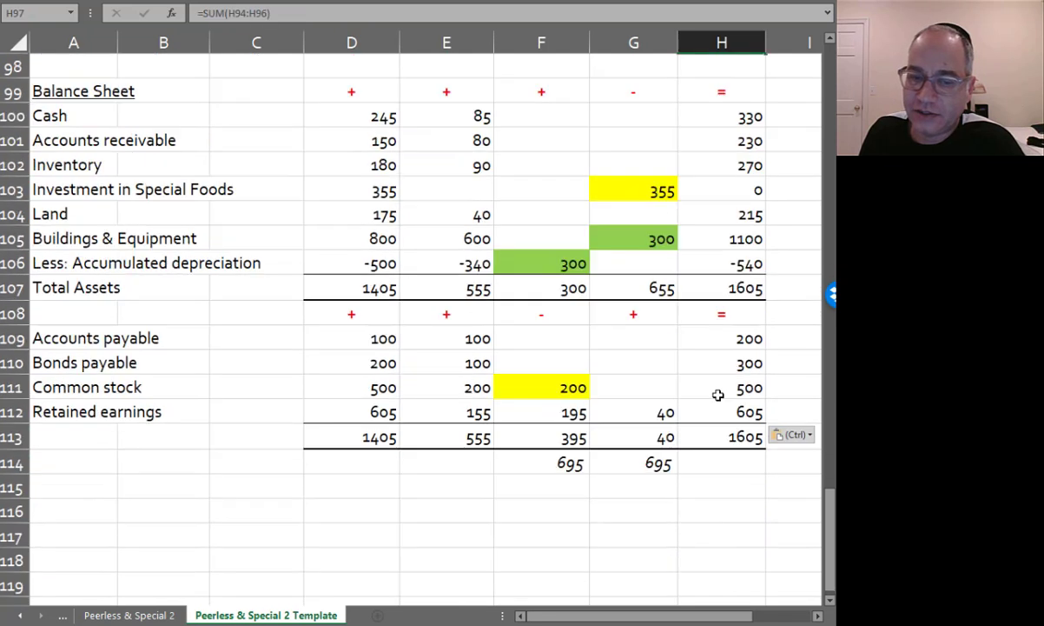
drag(721, 390, 718, 411)
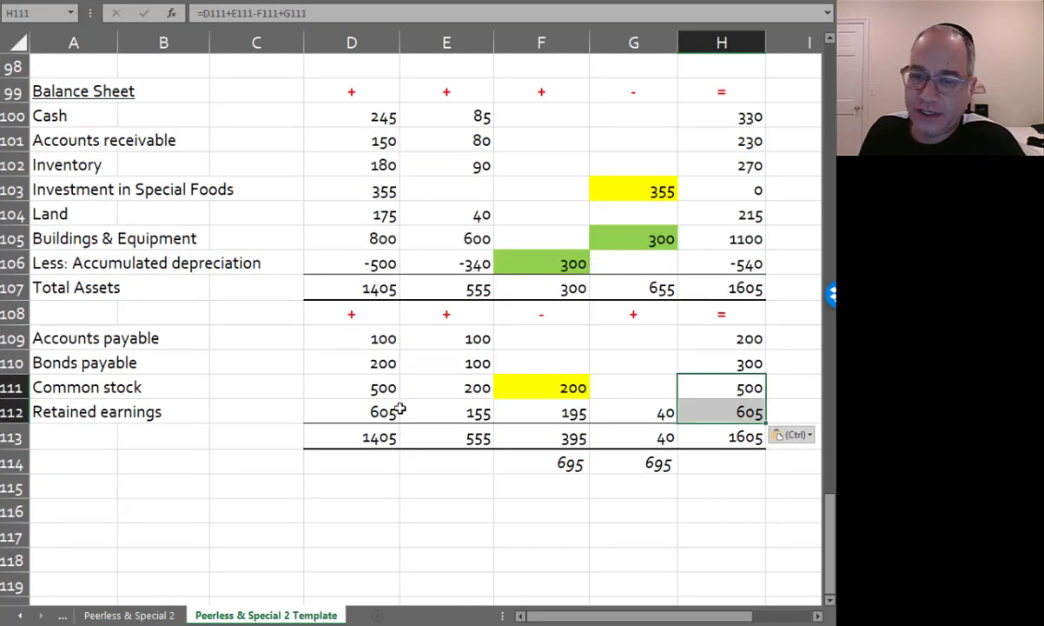
drag(361, 387, 374, 413)
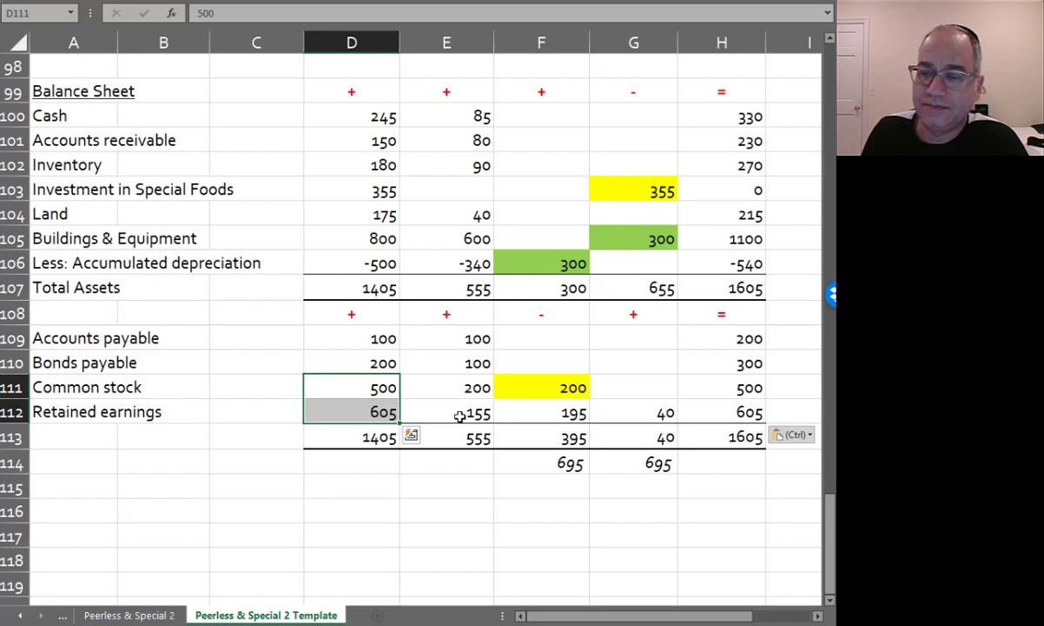
scroll(630, 478, up, 6)
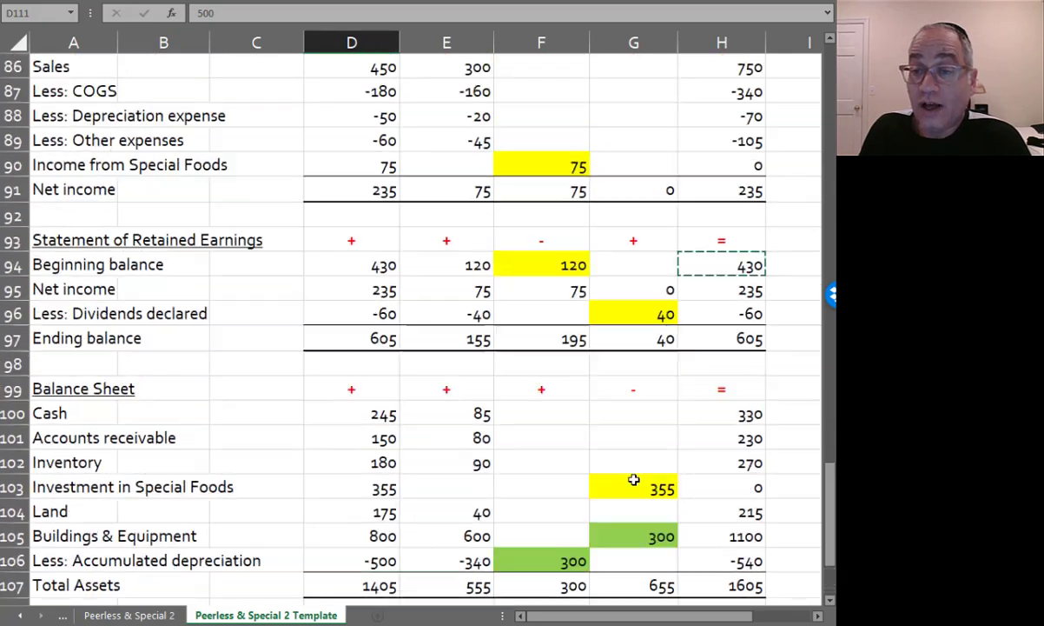
scroll(634, 479, down, 5)
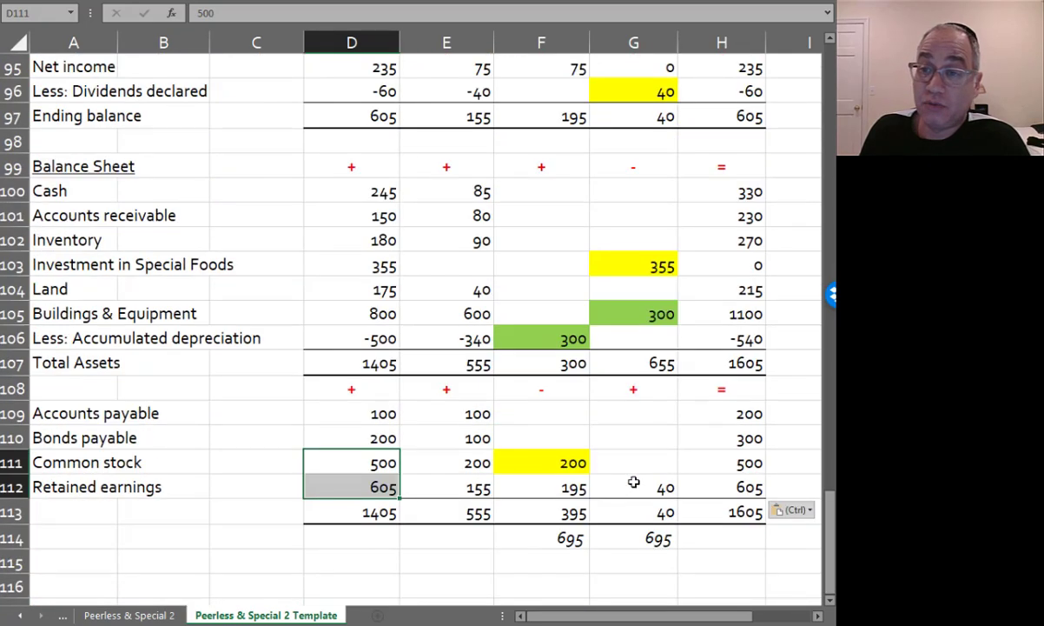